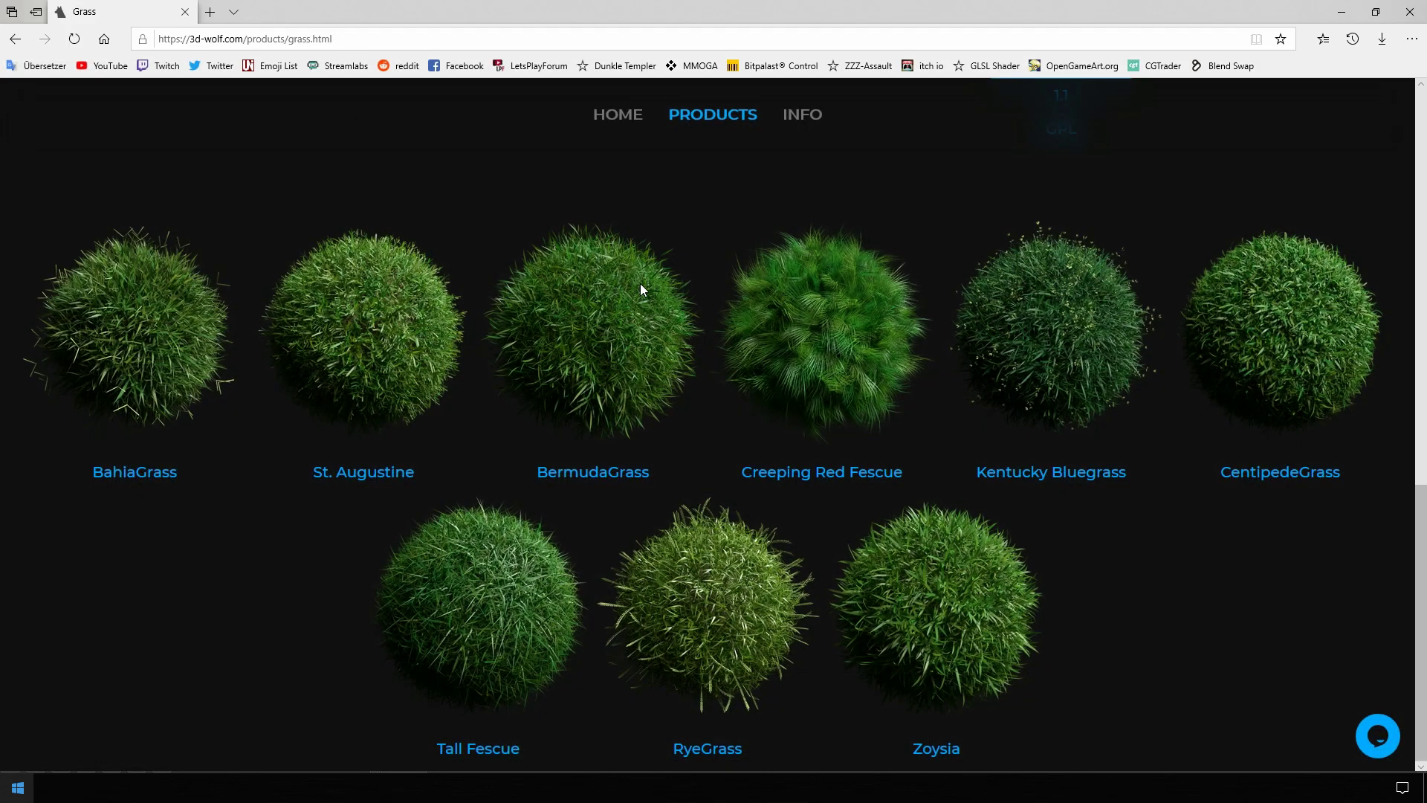
Show the Grass Free panel in the toolshelf and set its category to Grass
{"action": "scroll", "coordinate": [650, 306], "scroll_direction": "up", "scroll_amount": 12}
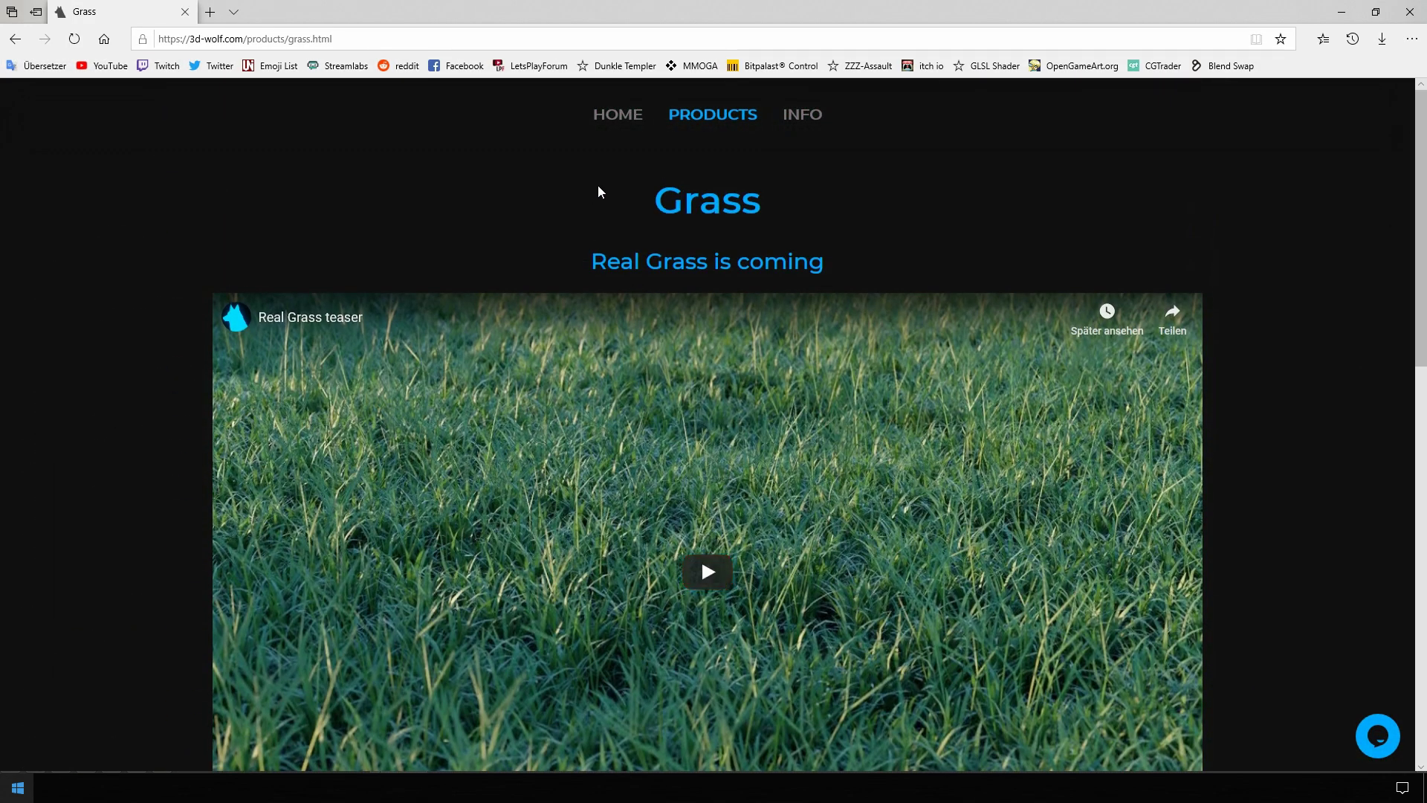
{"action": "scroll", "coordinate": [600, 192], "scroll_direction": "down", "scroll_amount": 10}
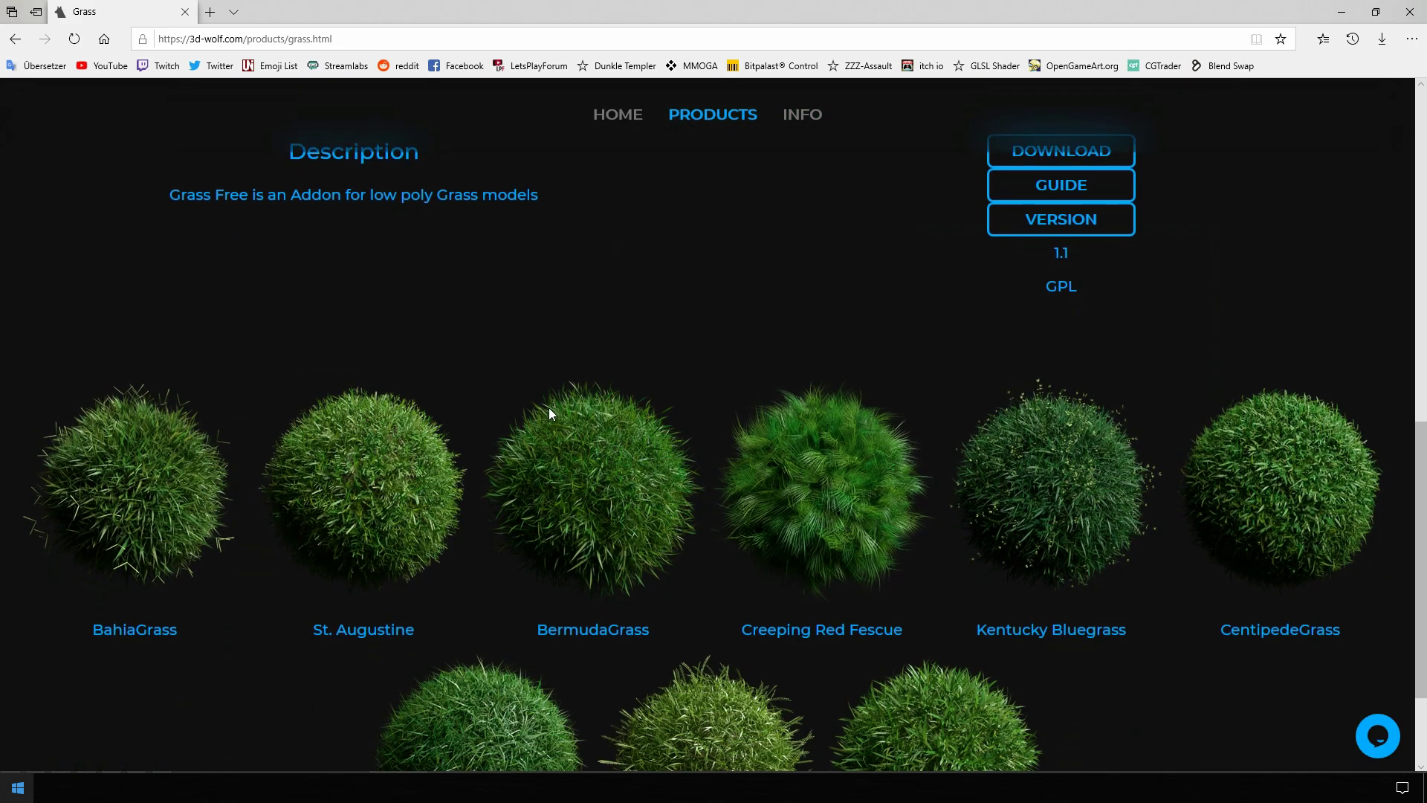
{"action": "scroll", "coordinate": [627, 390], "scroll_direction": "up", "scroll_amount": 9}
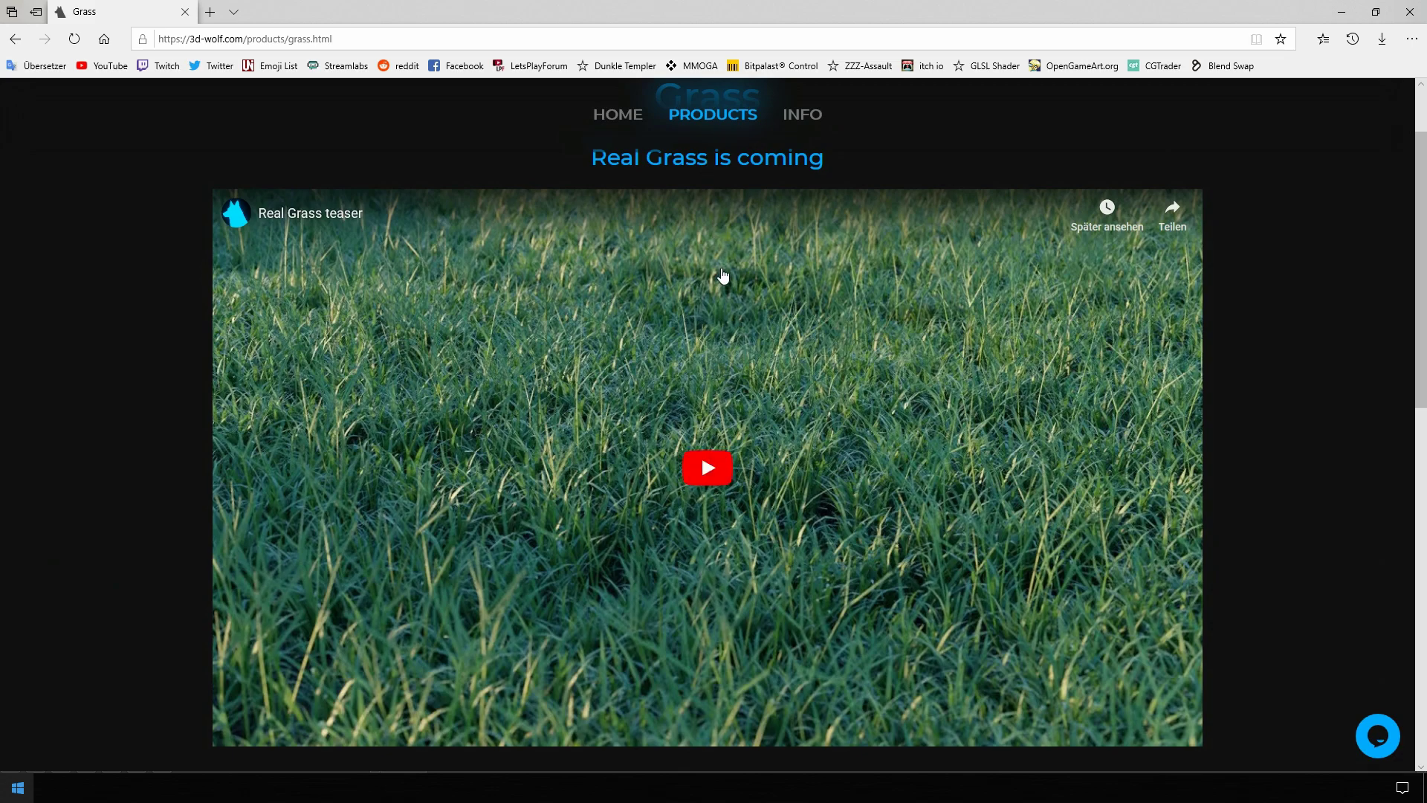
{"action": "scroll", "coordinate": [717, 298], "scroll_direction": "down", "scroll_amount": 4}
{"action": "scroll", "coordinate": [717, 298], "scroll_direction": "down", "scroll_amount": 4}
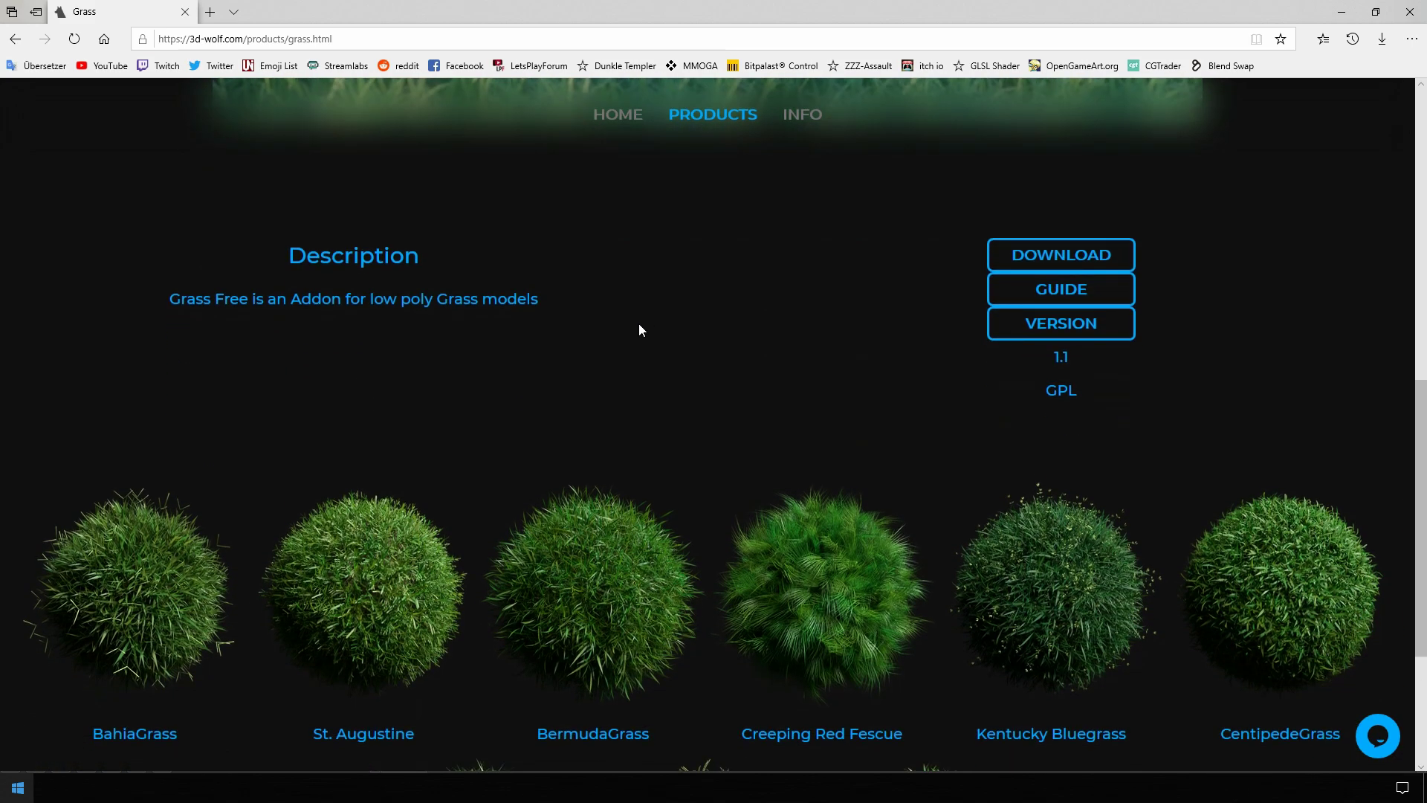
{"action": "scroll", "coordinate": [641, 329], "scroll_direction": "down", "scroll_amount": 1}
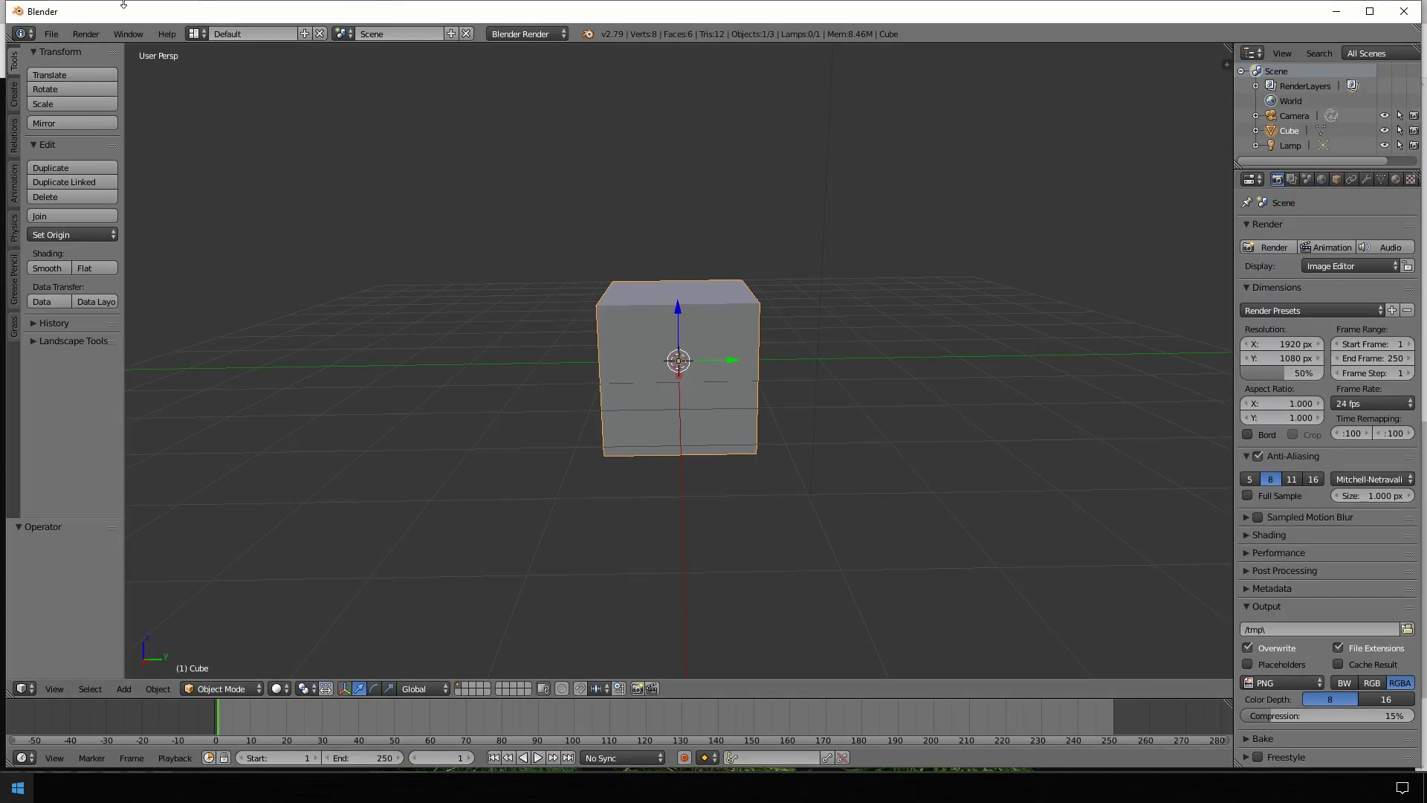
{"action": "left_click", "coordinate": [14, 327]}
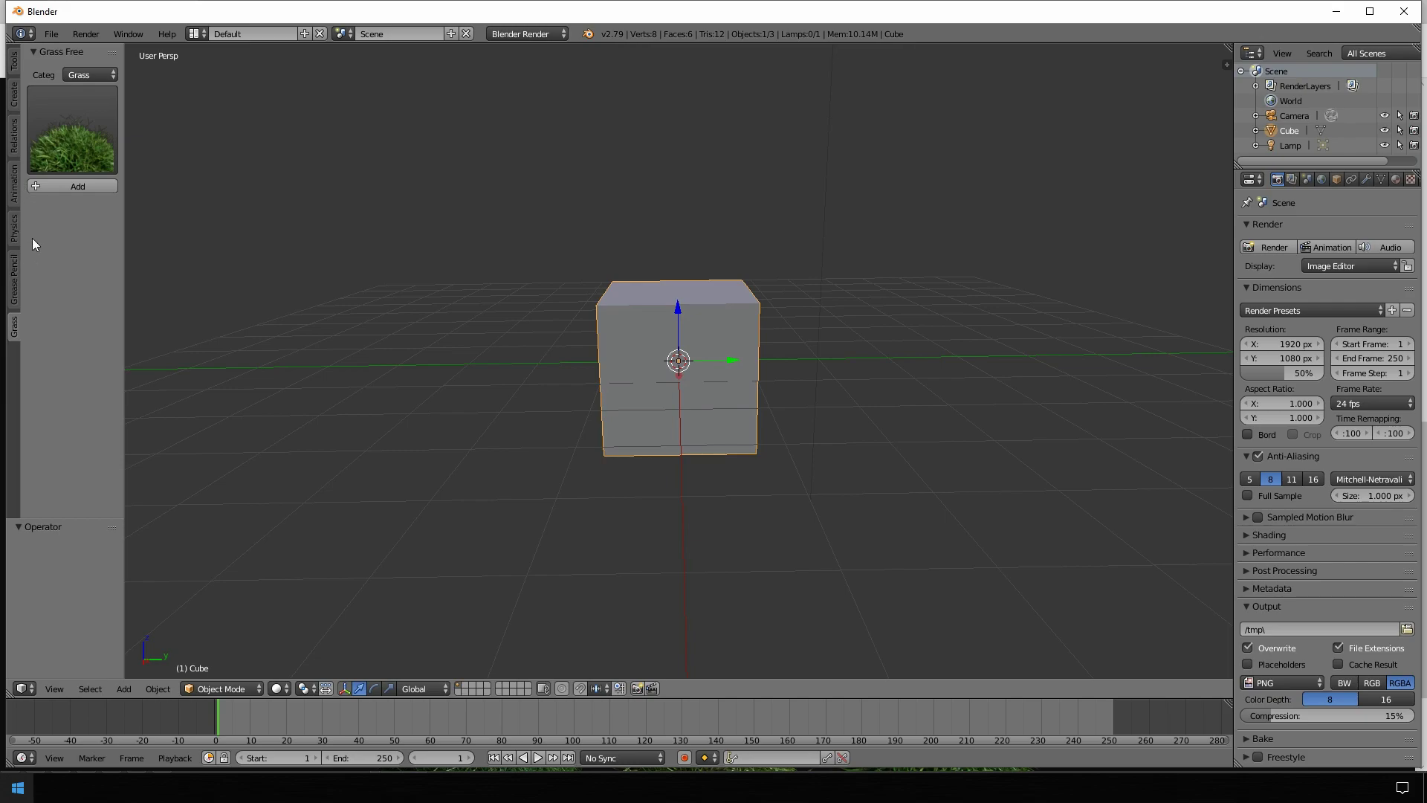
{"action": "left_click", "coordinate": [95, 74]}
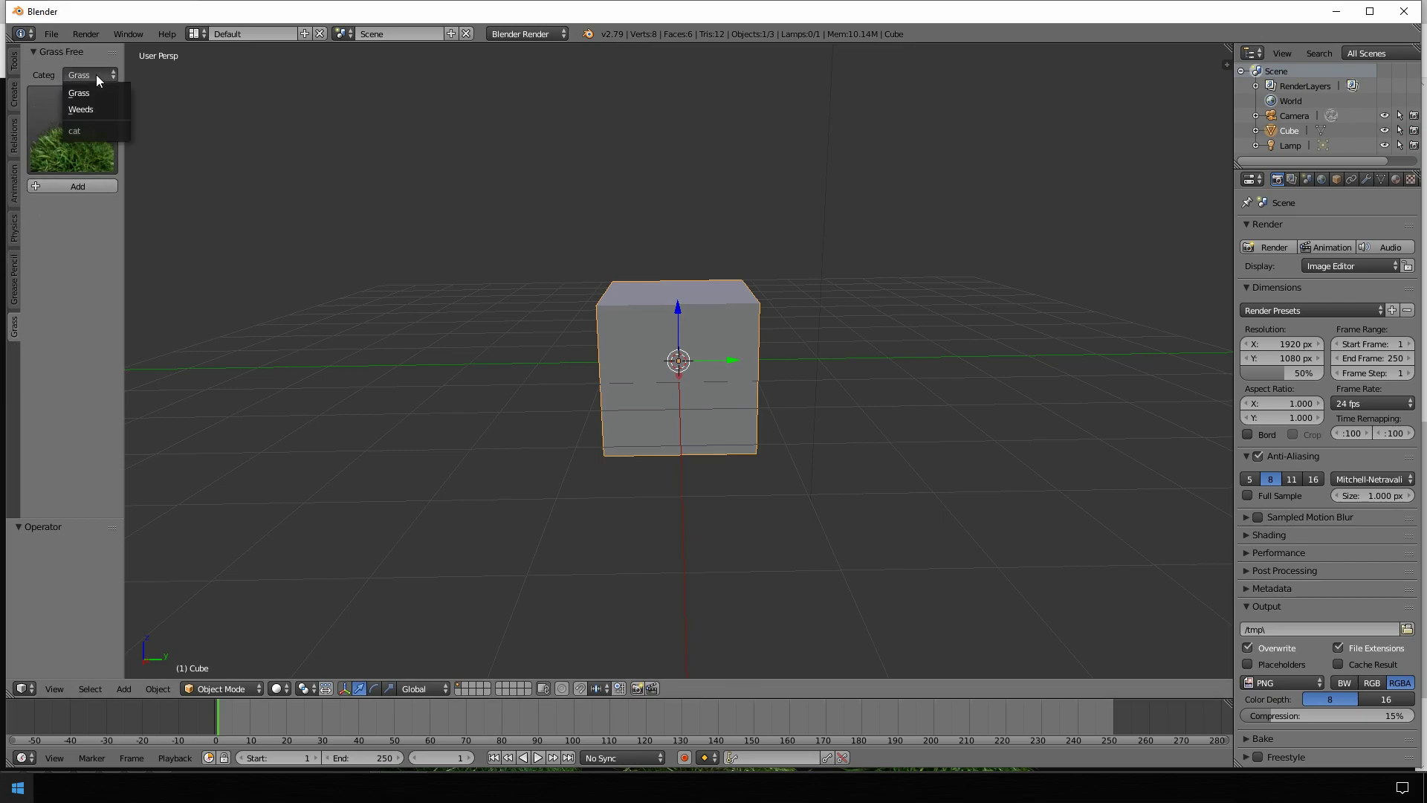
{"action": "left_click", "coordinate": [96, 92]}
{"action": "left_click", "coordinate": [91, 75]}
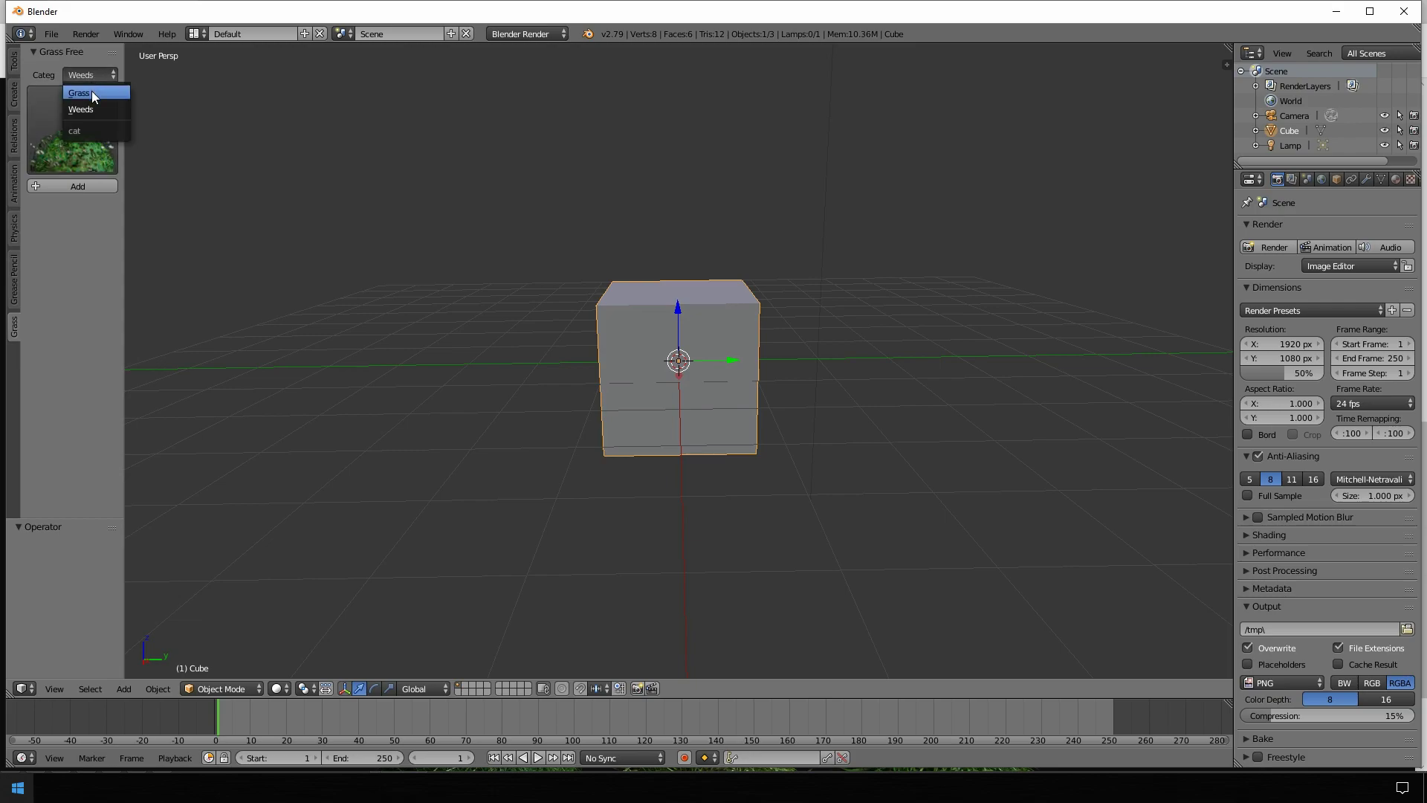
{"action": "left_click", "coordinate": [91, 92]}
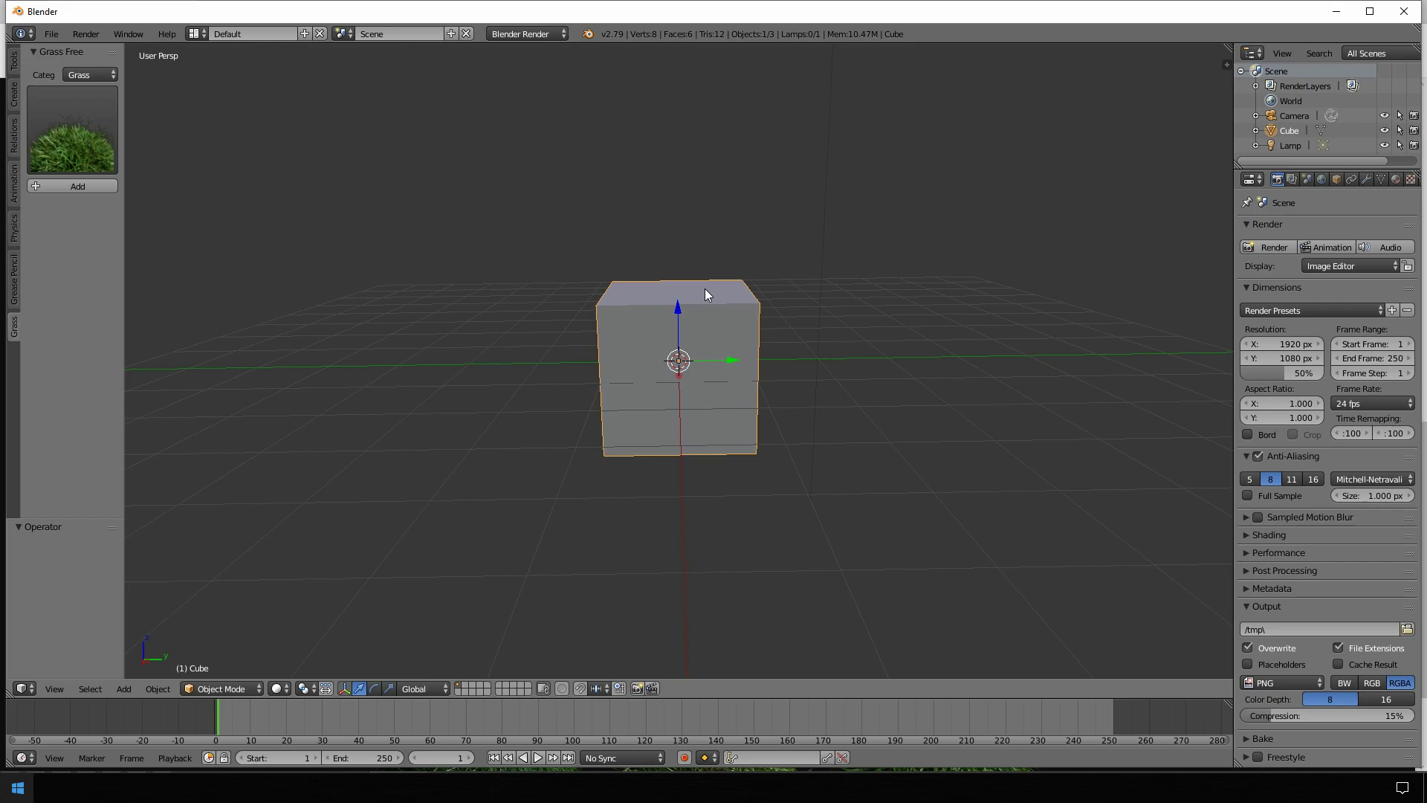
Flatten the cube along Z and lower it into a slab
{"action": "key", "text": "s"}
{"action": "key", "text": "z"}
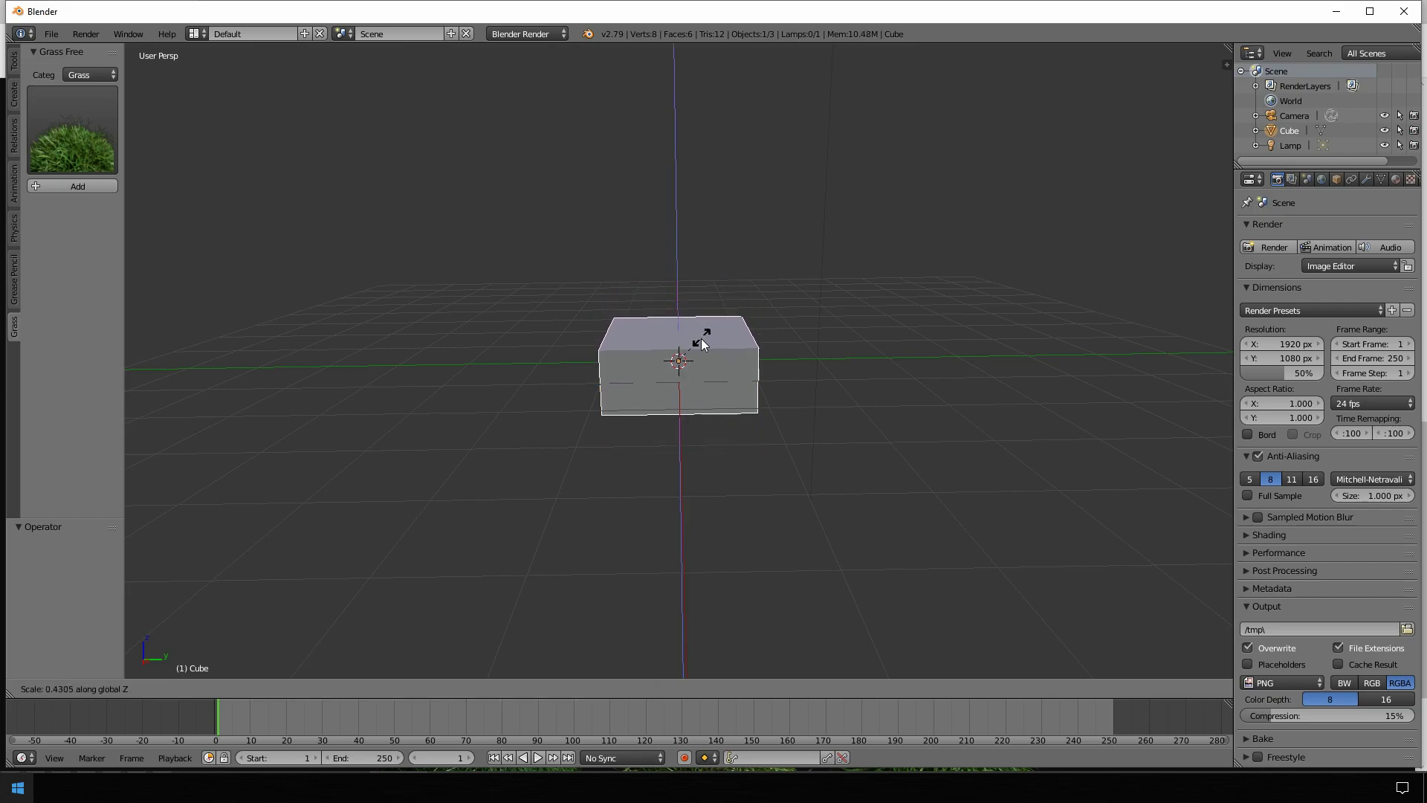
{"action": "left_click", "coordinate": [690, 364]}
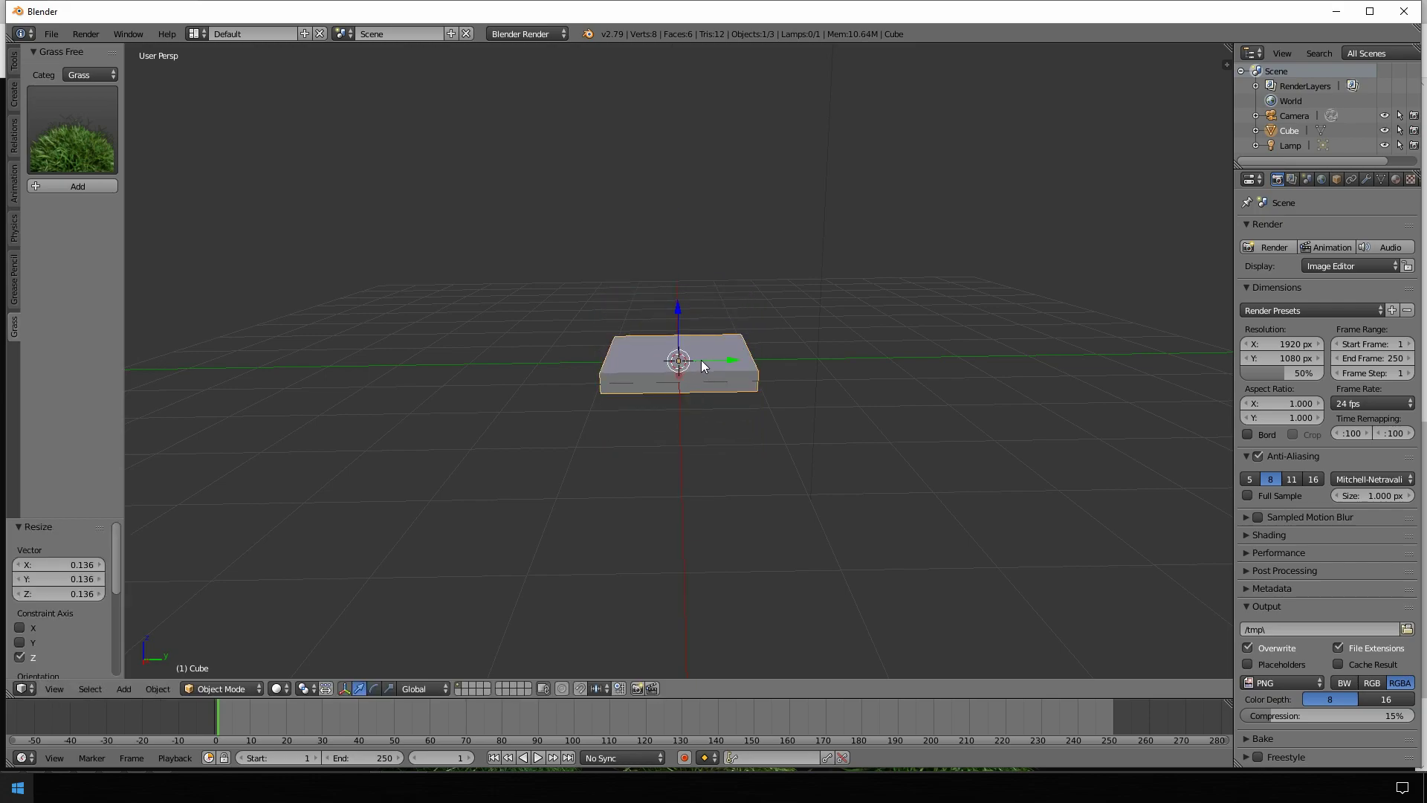
{"action": "key", "text": "g"}
{"action": "key", "text": "z"}
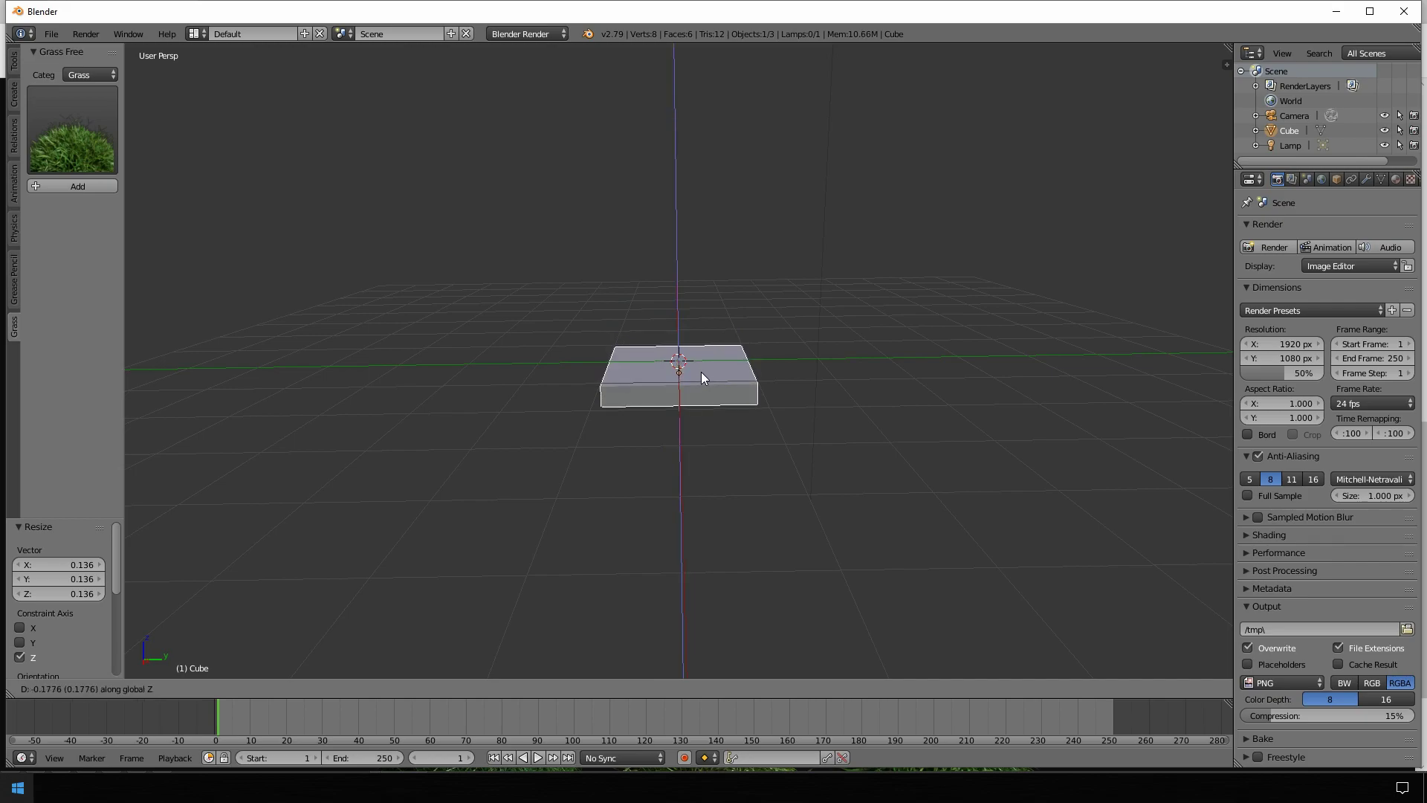
{"action": "left_click", "coordinate": [712, 364]}
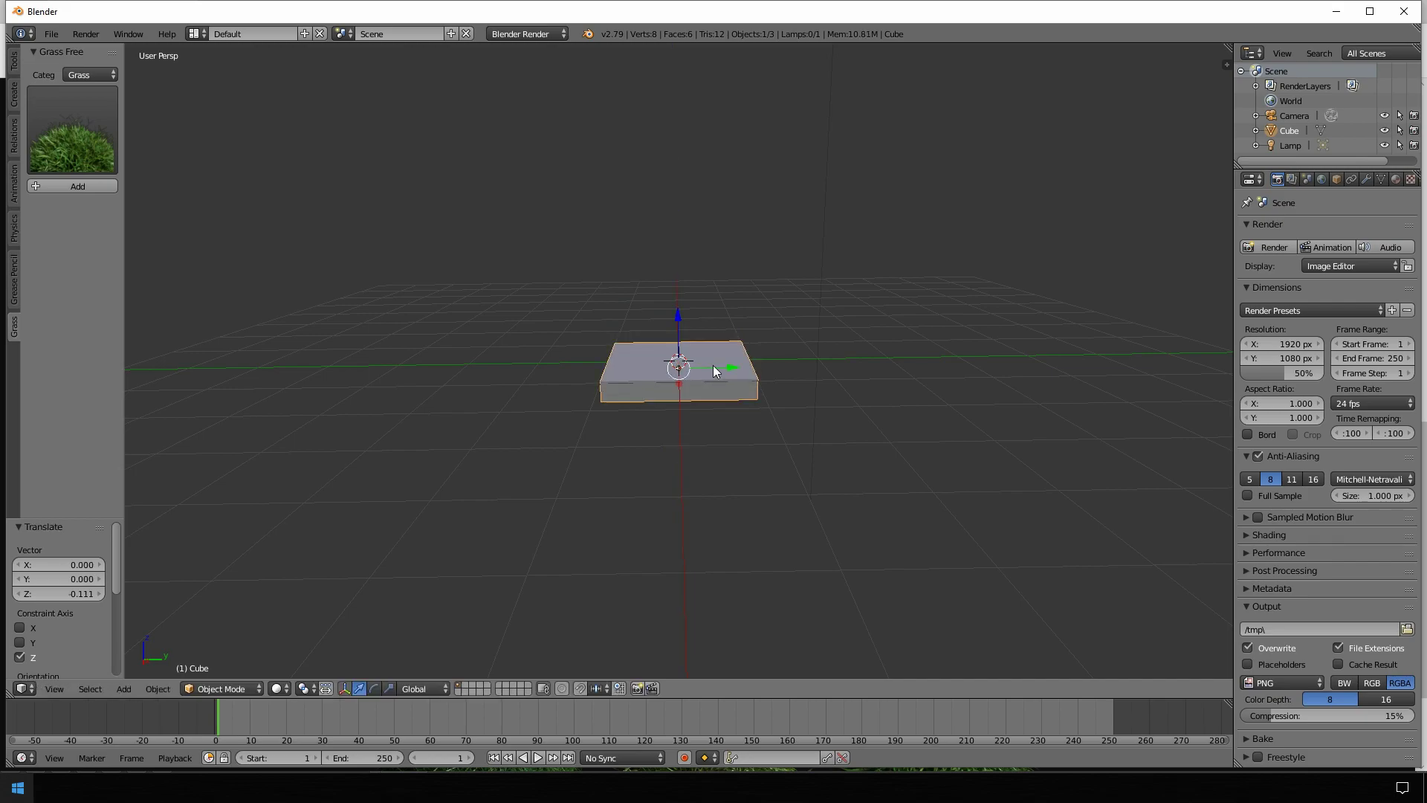
Add a St. Augustine grass clump and snap it to the scene origin
{"action": "left_click", "coordinate": [113, 147]}
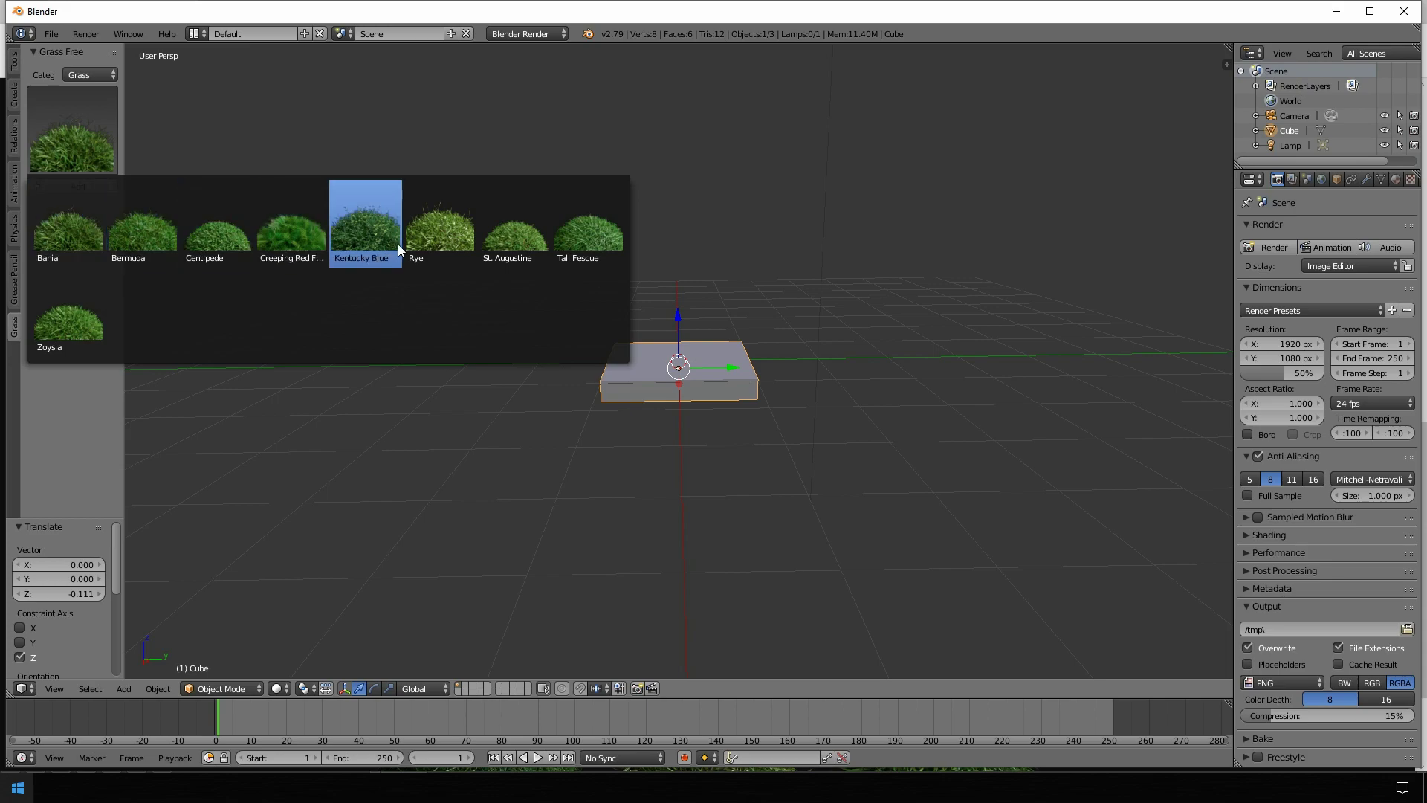
{"action": "left_click", "coordinate": [516, 216]}
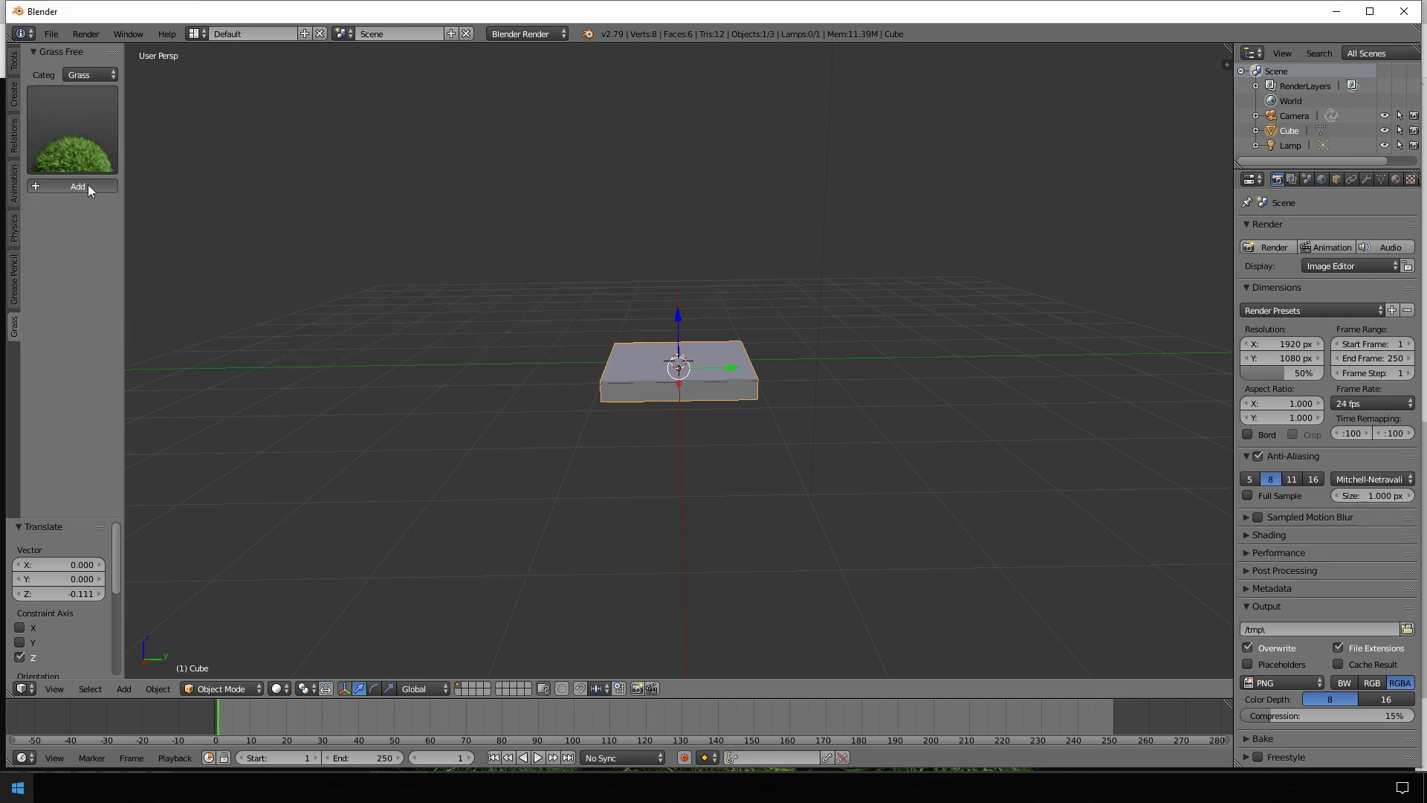
{"action": "left_click", "coordinate": [88, 185]}
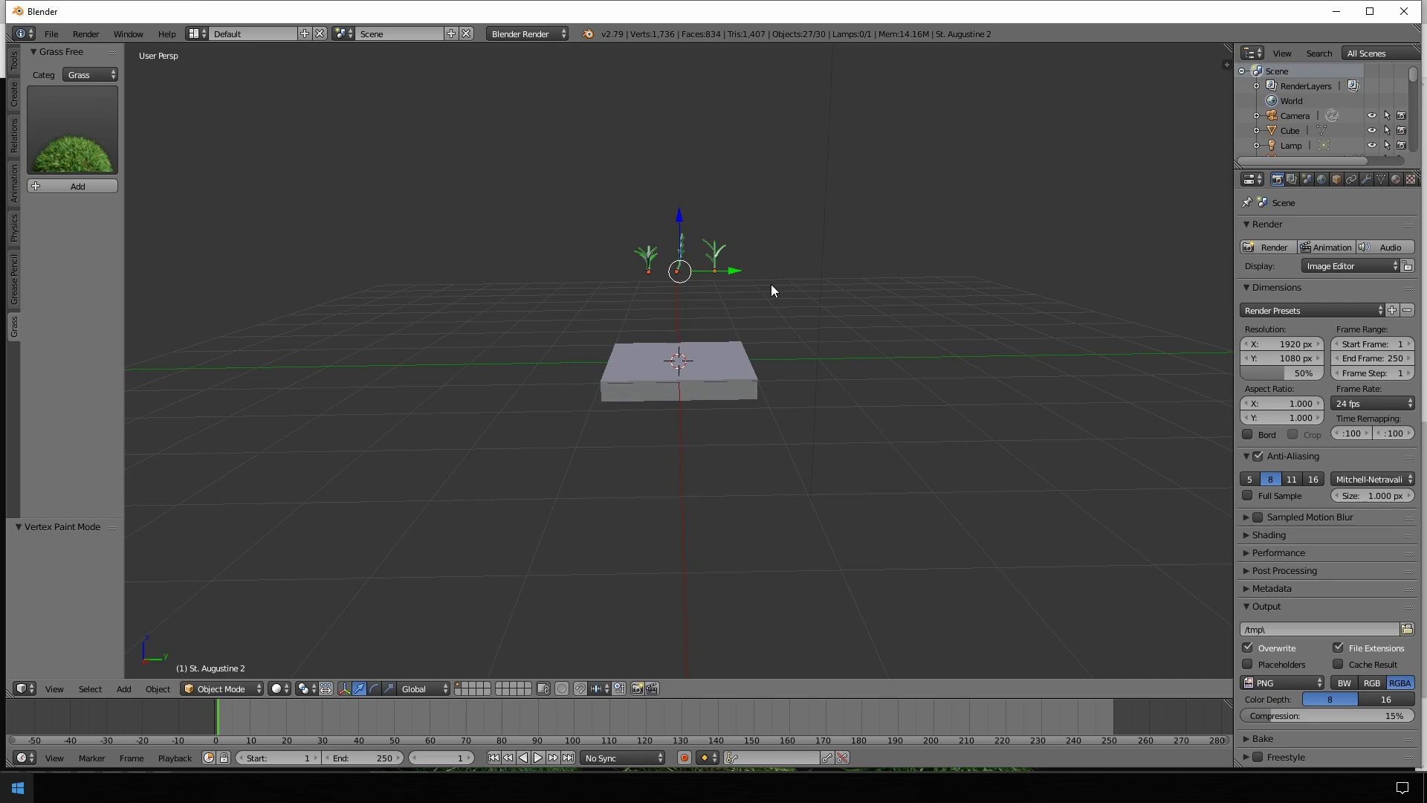
{"action": "key", "text": "alt+g"}
{"action": "mouse_move", "coordinate": [779, 232]}
{"action": "middle_mouse_down"}
{"action": "mouse_move", "coordinate": [724, 350]}
{"action": "mouse_move", "coordinate": [800, 314]}
{"action": "mouse_move", "coordinate": [798, 260]}
{"action": "mouse_move", "coordinate": [770, 215]}
{"action": "middle_mouse_up"}
{"action": "scroll", "coordinate": [724, 350], "scroll_direction": "up", "scroll_amount": 3}
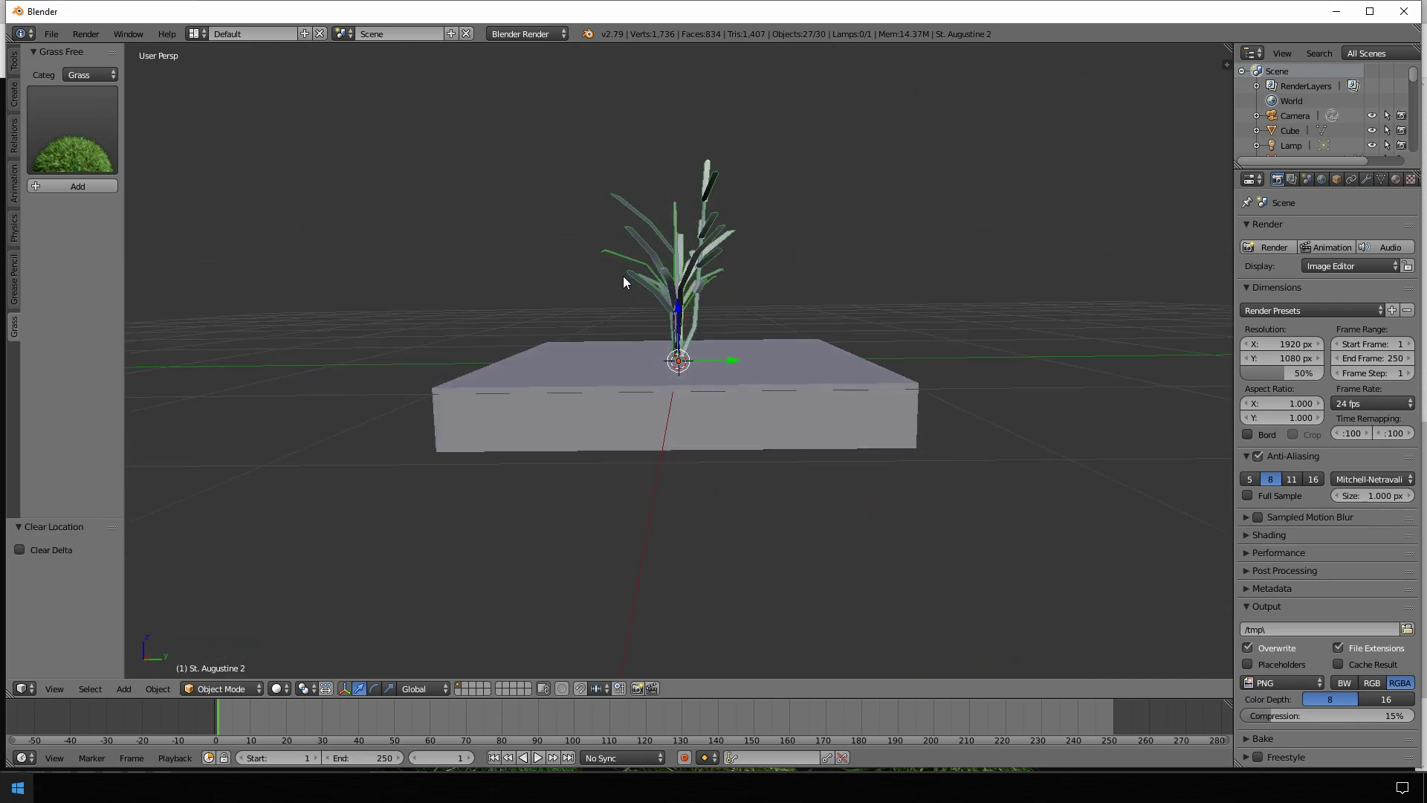
Shrink the St. Augustine clump to 0.356 and move it off the slab
{"action": "key", "text": "s"}
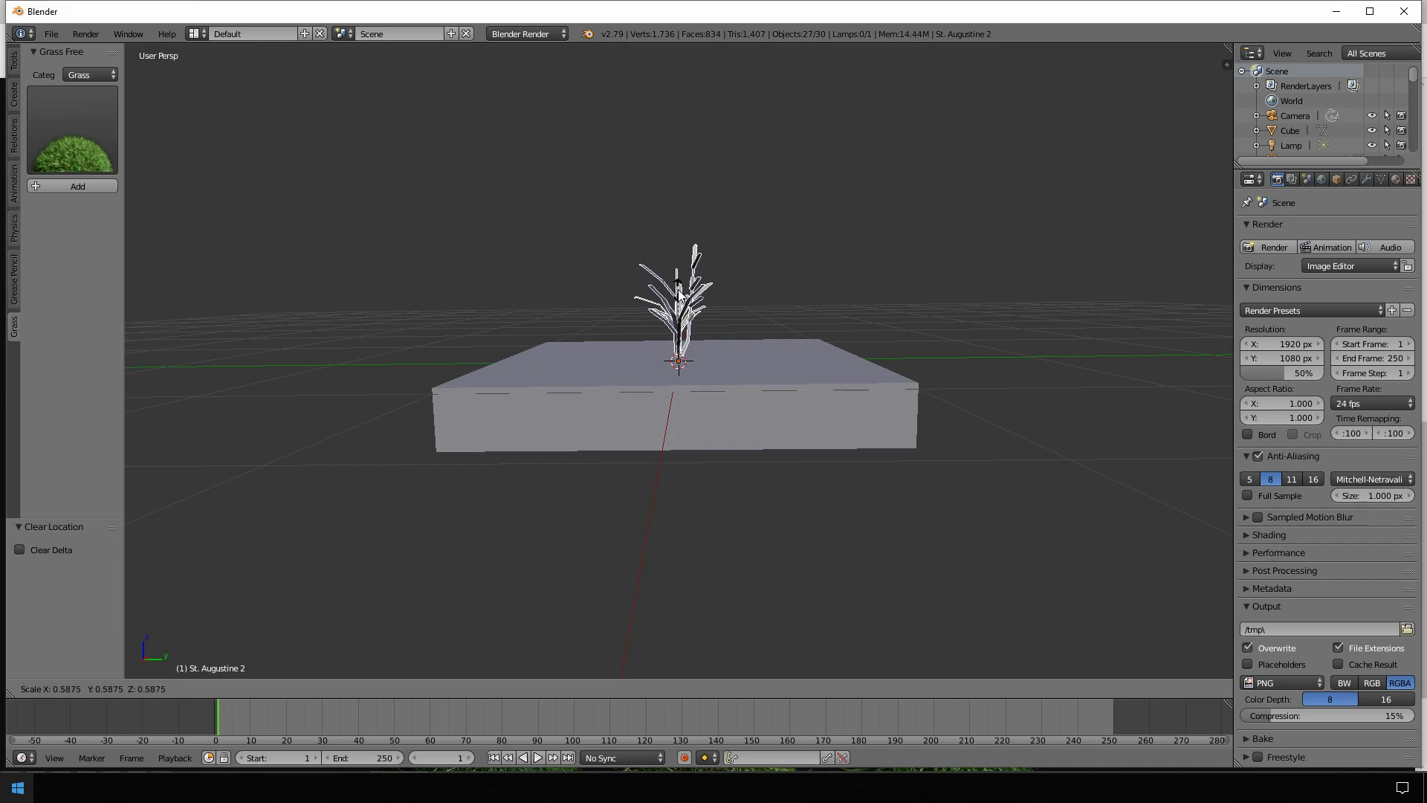
{"action": "left_click", "coordinate": [678, 316]}
{"action": "key", "text": "g"}
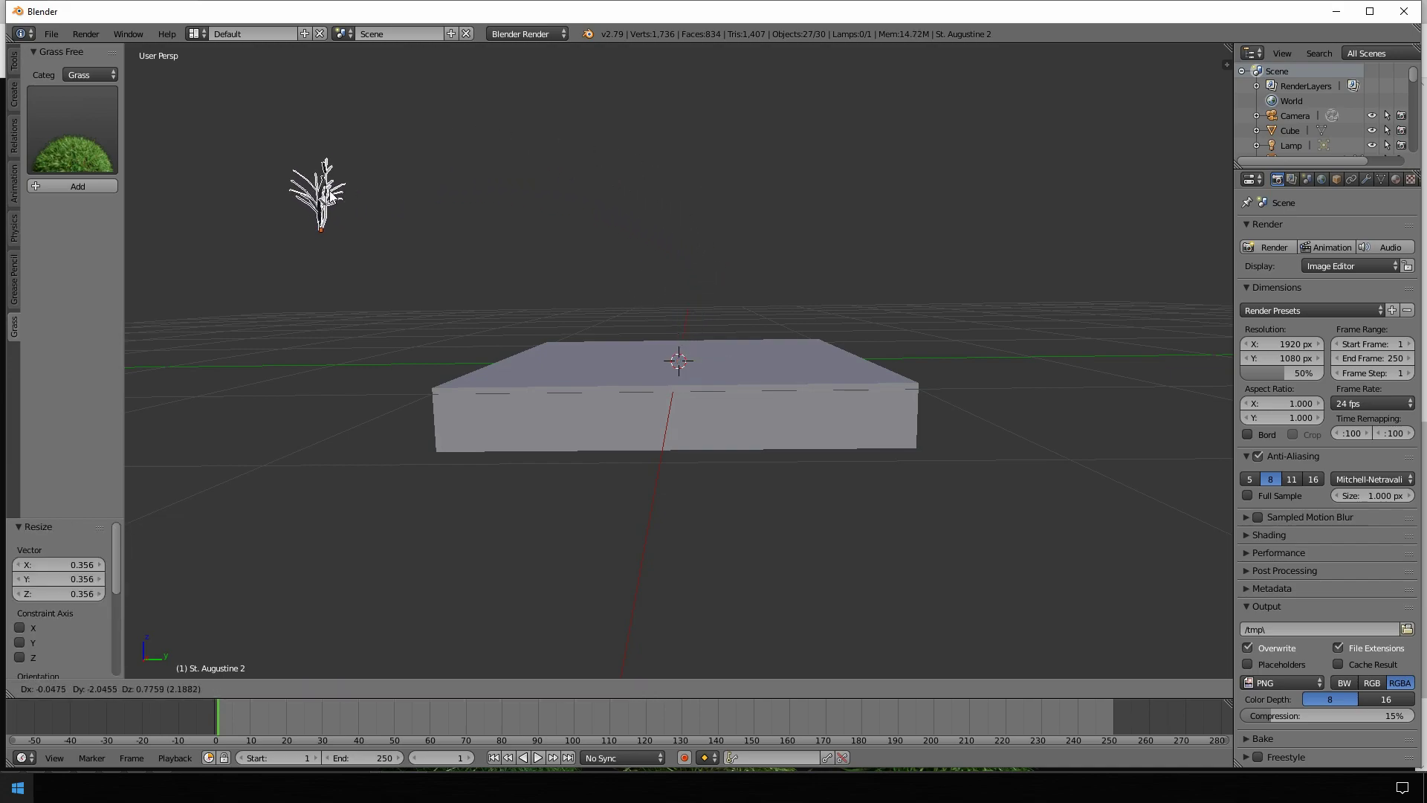
{"action": "left_click", "coordinate": [287, 217]}
Add another grass type's plants from the gallery and snap them to the origin
{"action": "left_click", "coordinate": [78, 186]}
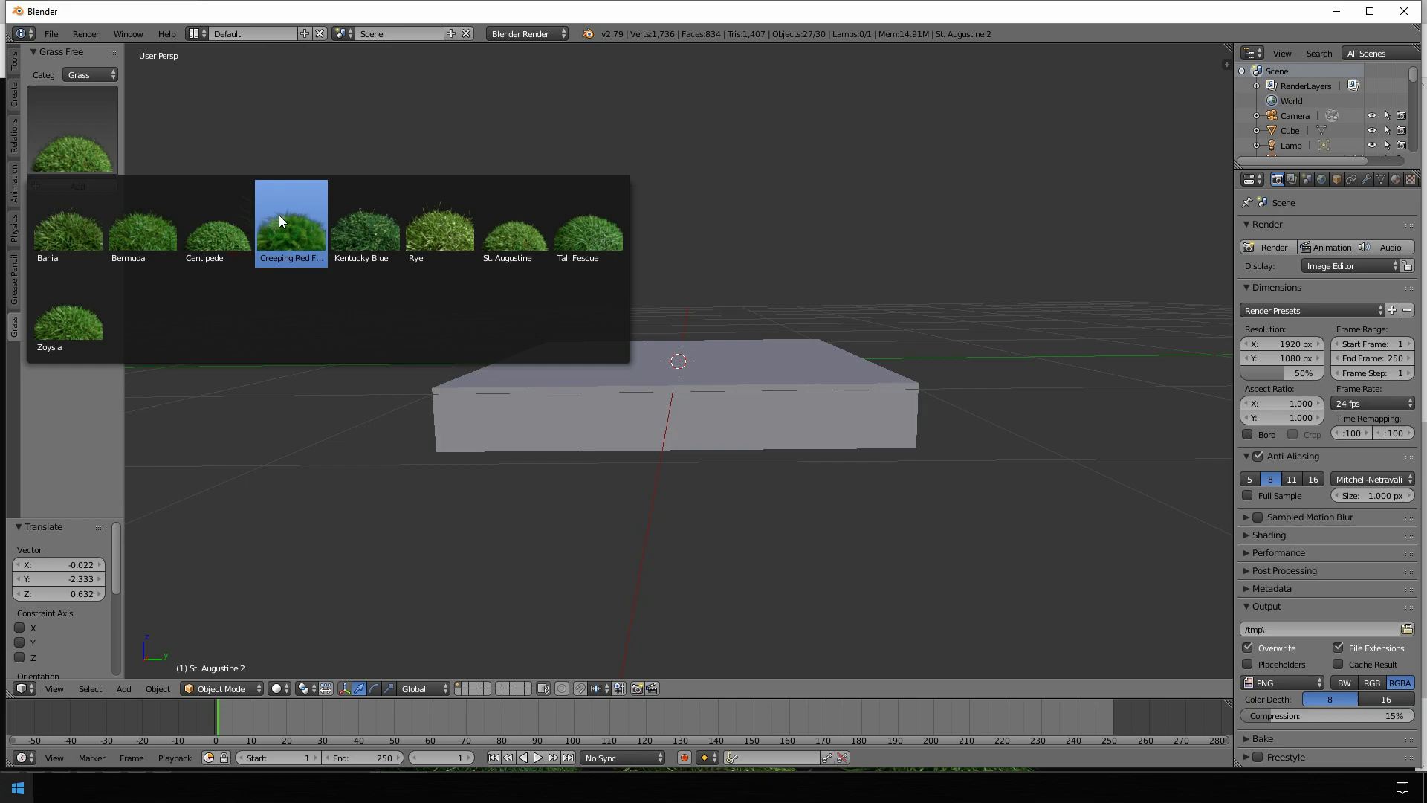
{"action": "left_click", "coordinate": [317, 217]}
{"action": "left_click", "coordinate": [100, 186]}
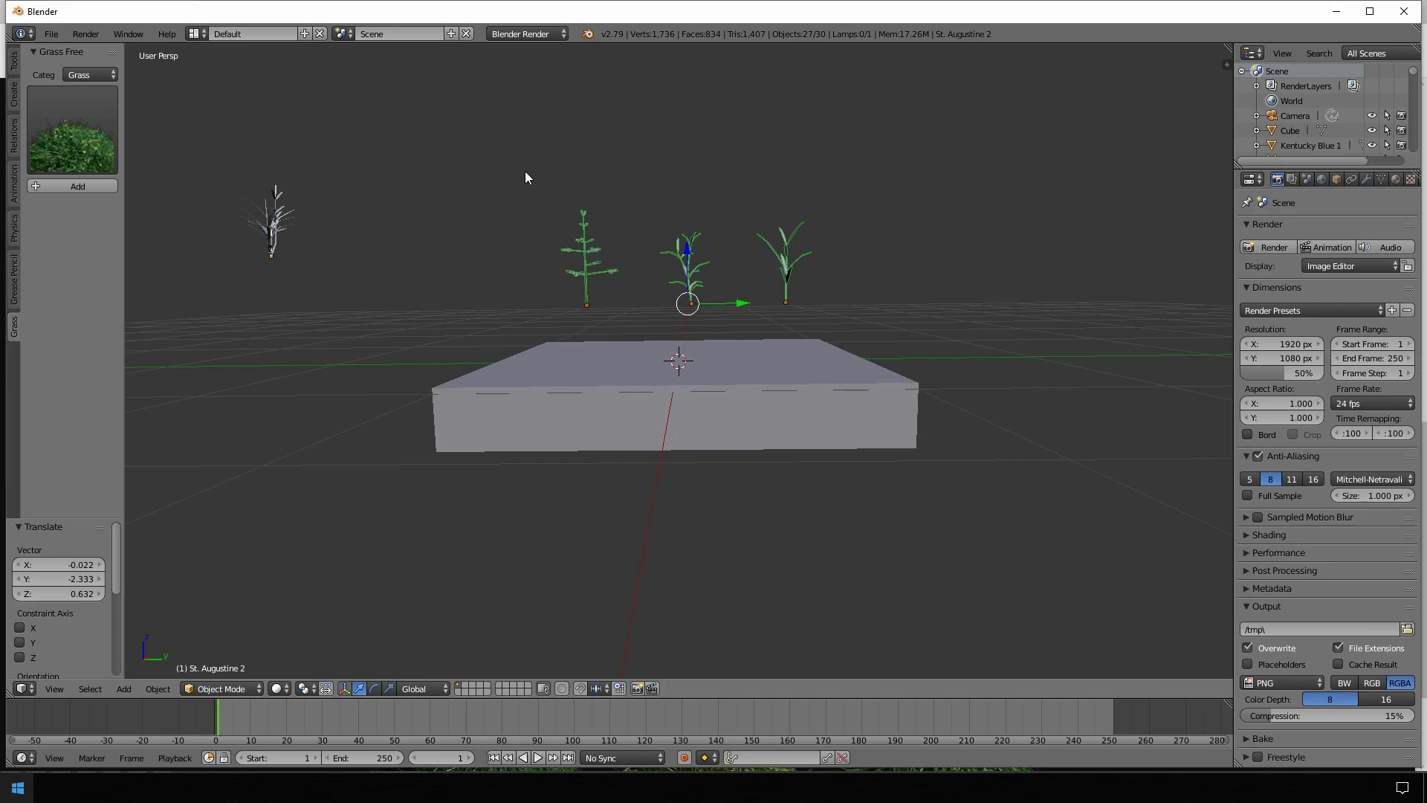
{"action": "left_click_drag", "start_coordinate": [525, 173], "coordinate": [861, 328]}
{"action": "key", "text": "alt+g"}
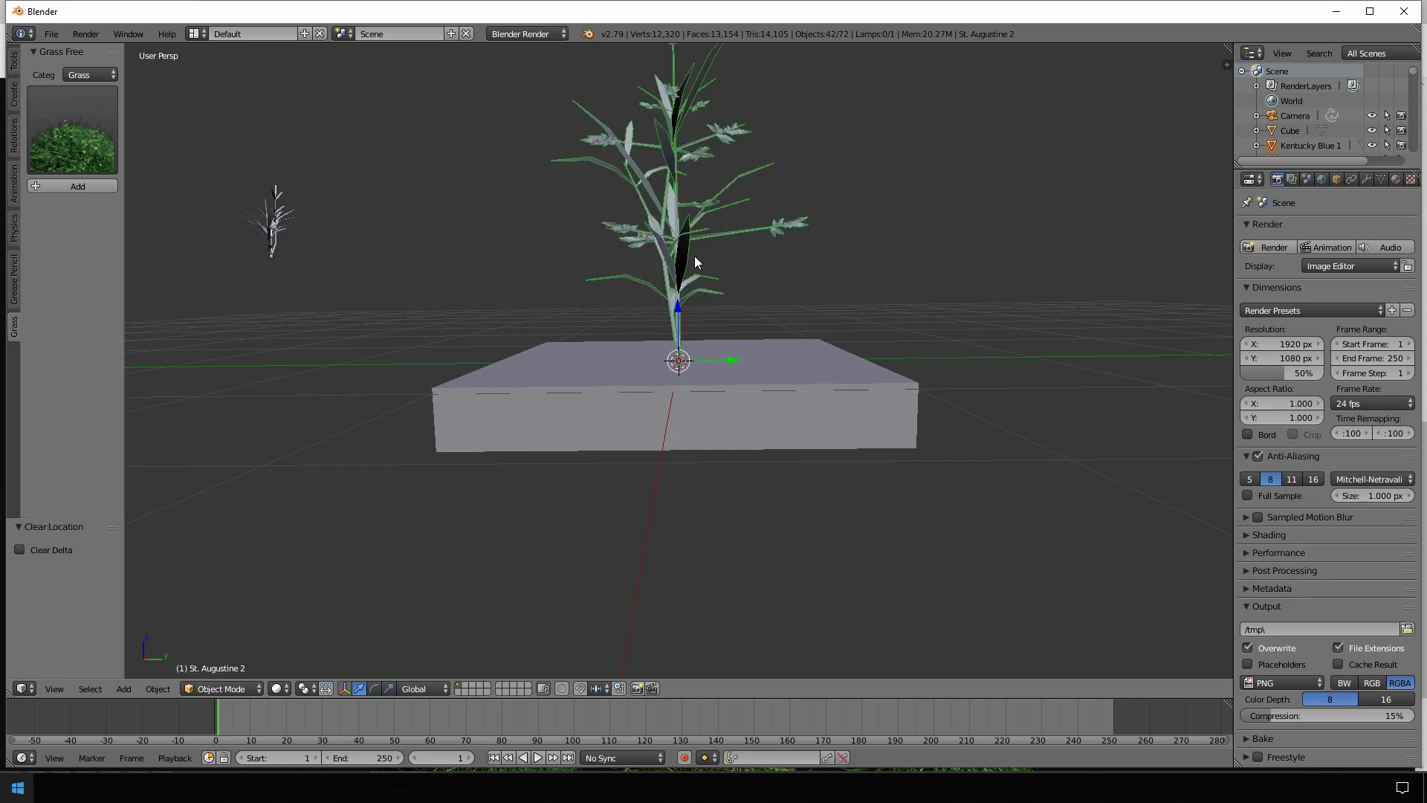
Shrink the new plants, rescale one to 0.759, and move it beside the bare tree
{"action": "key", "text": "s"}
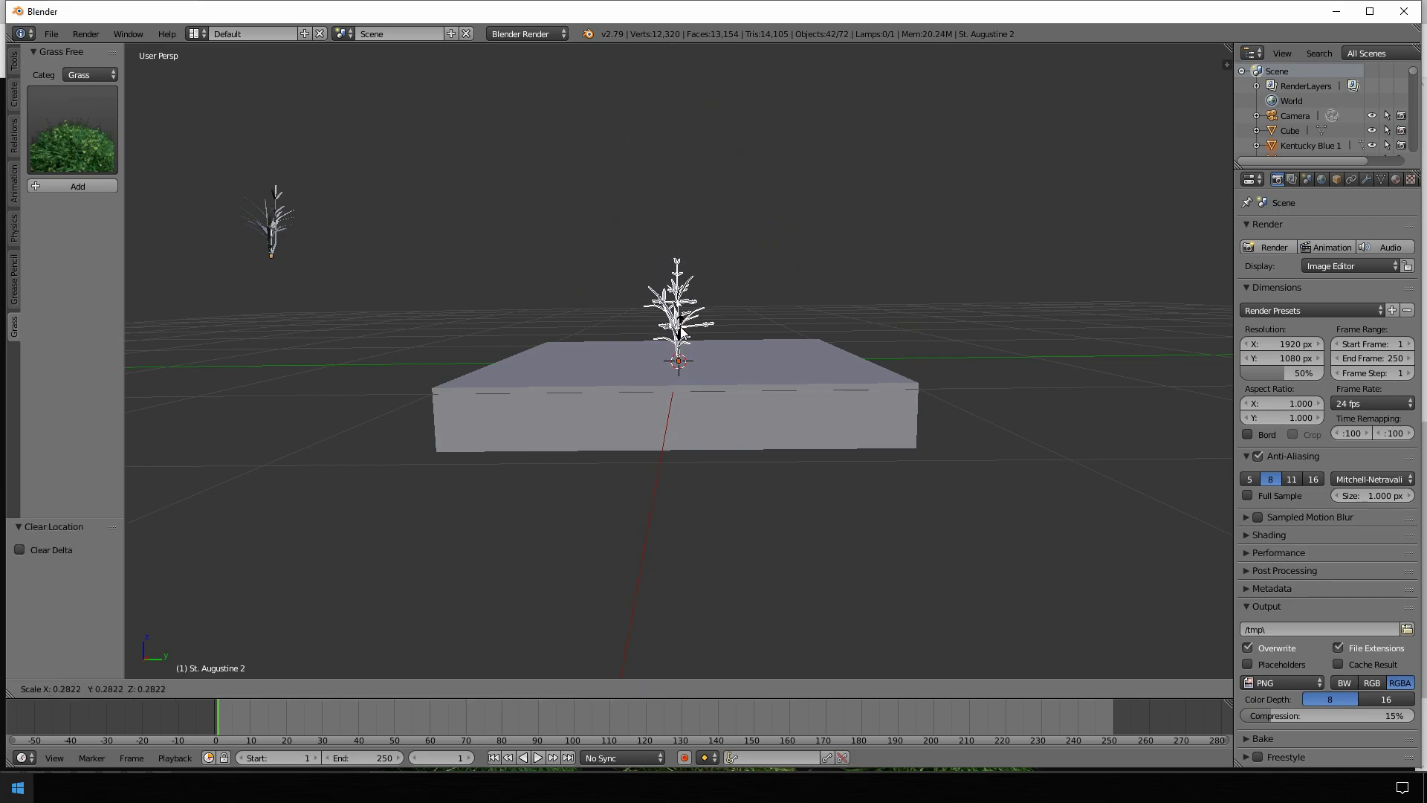
{"action": "left_click", "coordinate": [682, 332]}
{"action": "key", "text": "s"}
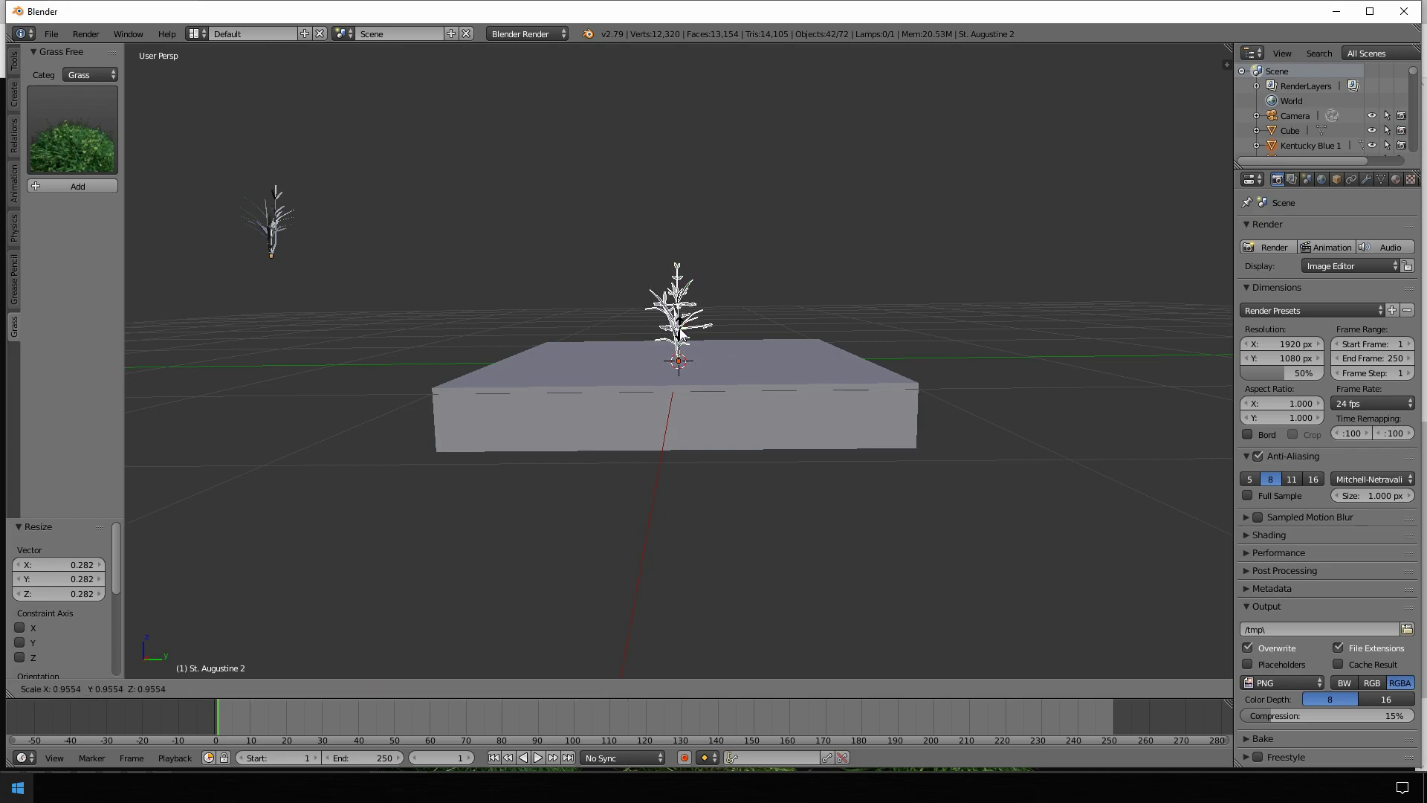
{"action": "left_click", "coordinate": [678, 342]}
{"action": "key", "text": "g"}
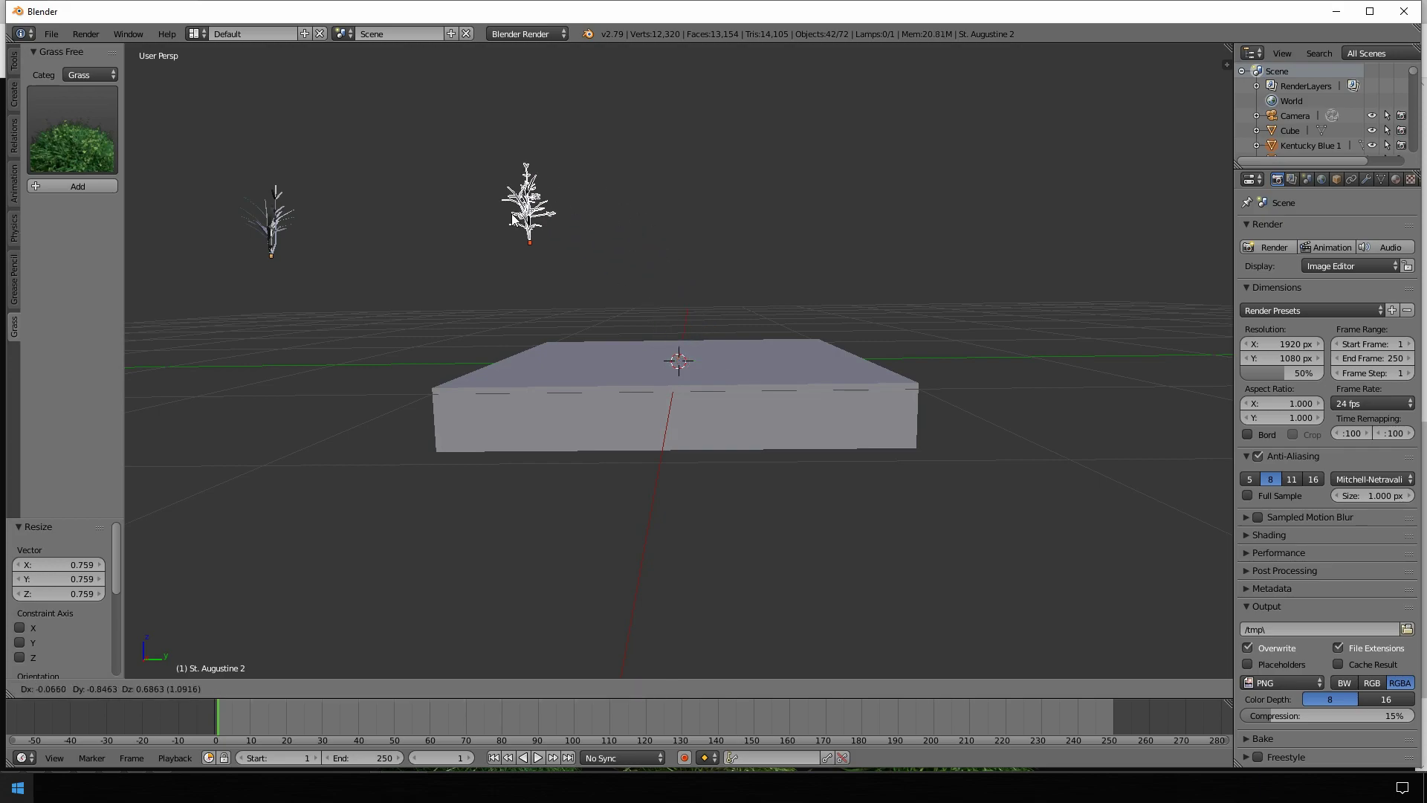
{"action": "left_click", "coordinate": [325, 237]}
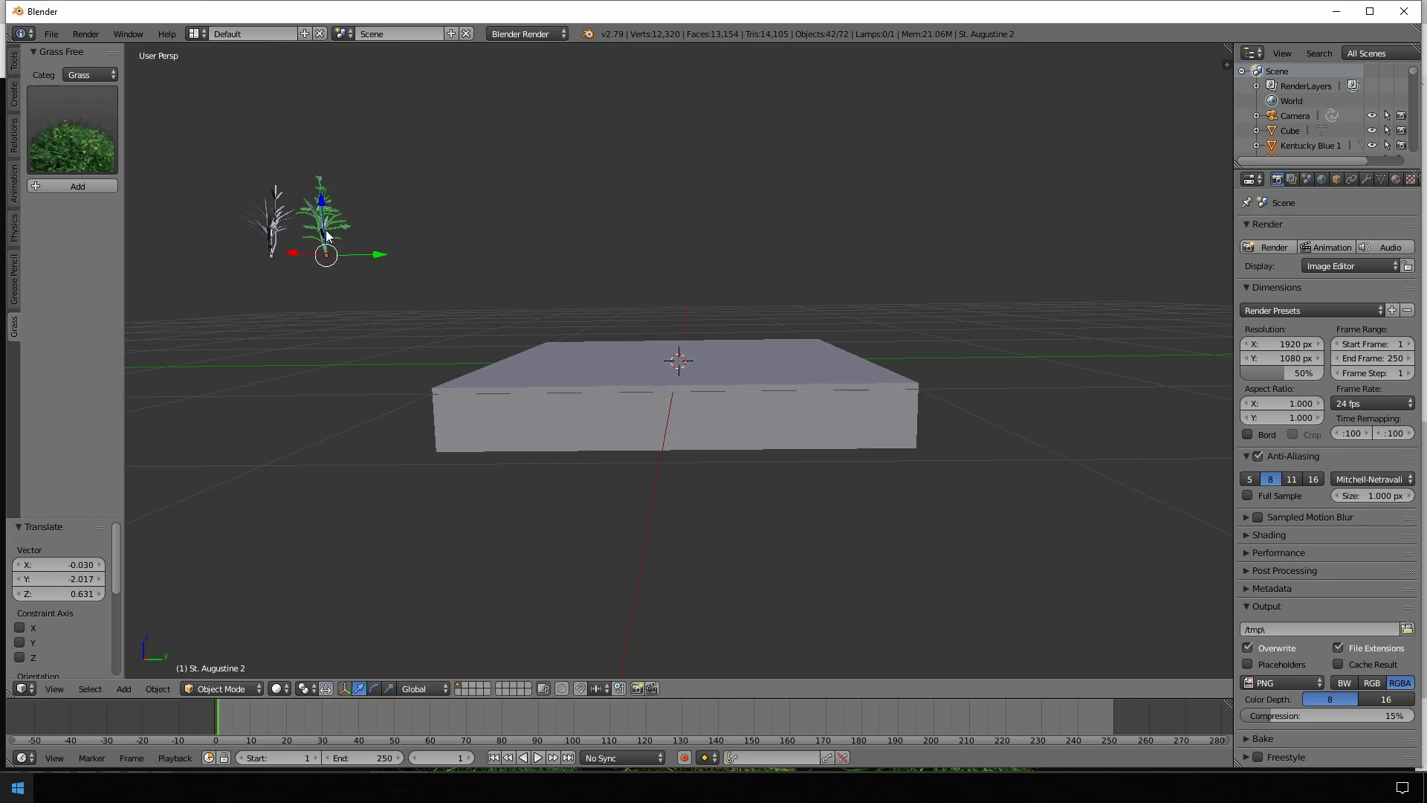
Add Bermuda grass plants to the scene
{"action": "left_click", "coordinate": [34, 158]}
{"action": "left_click", "coordinate": [146, 252]}
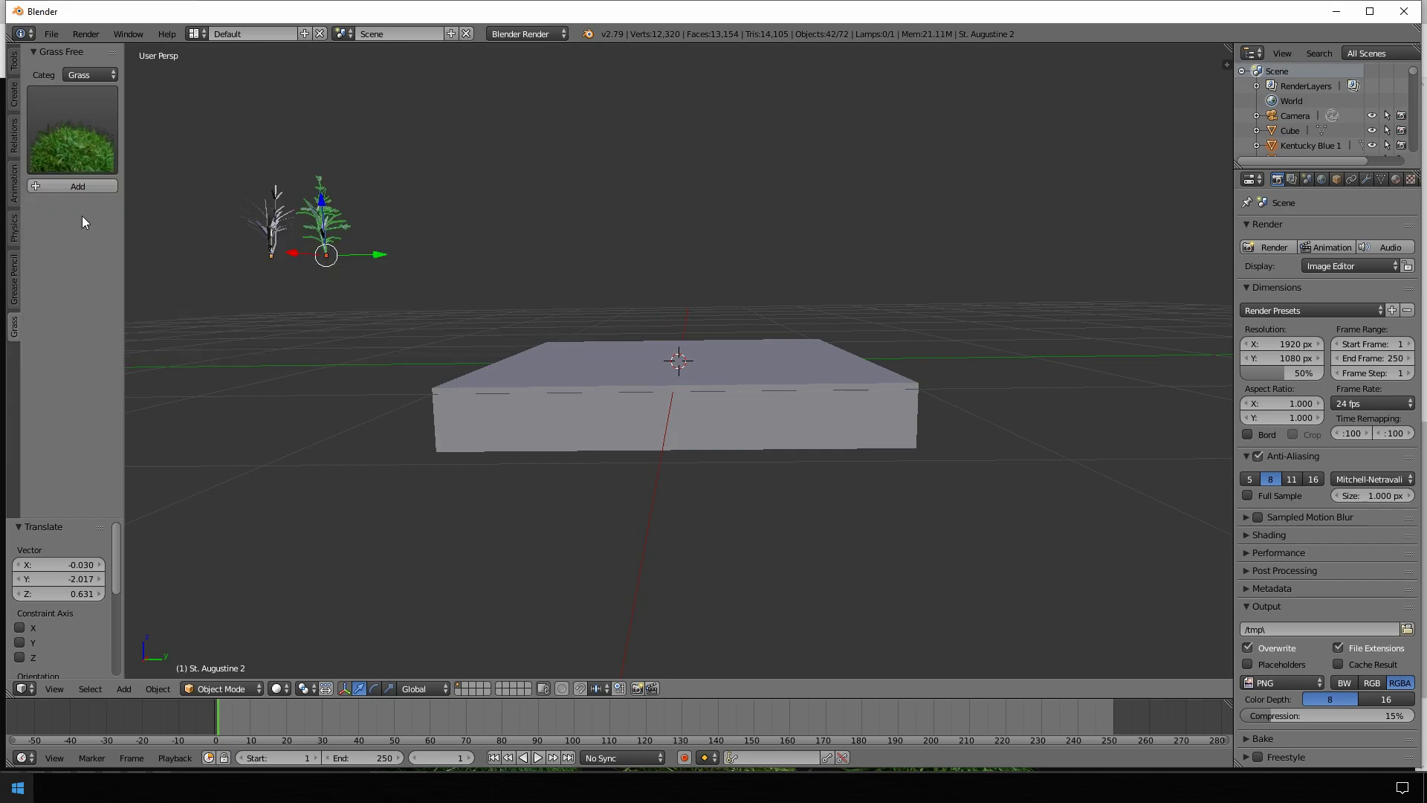
{"action": "left_click", "coordinate": [77, 186]}
{"action": "key", "text": "alt+g"}
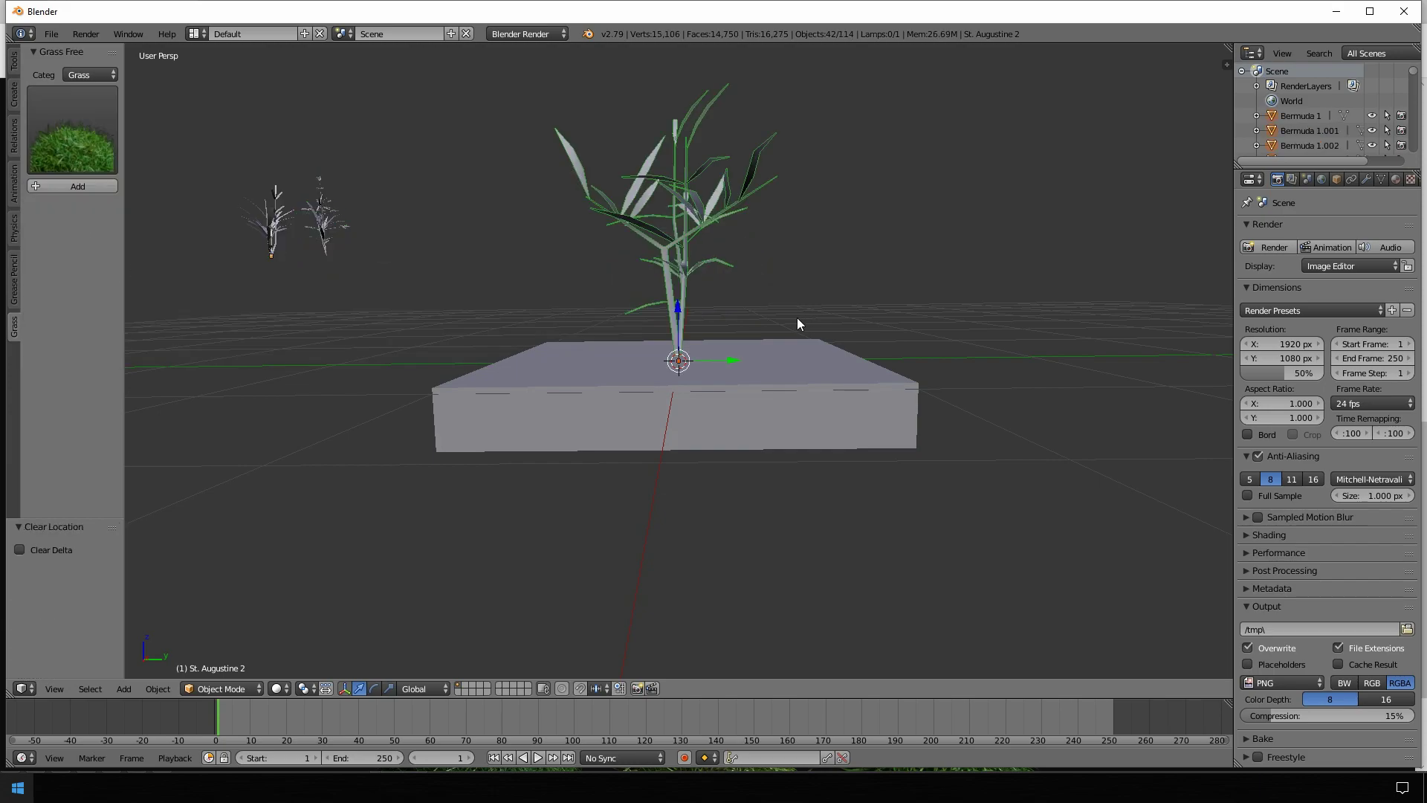
{"action": "key", "text": "ctrl+z"}
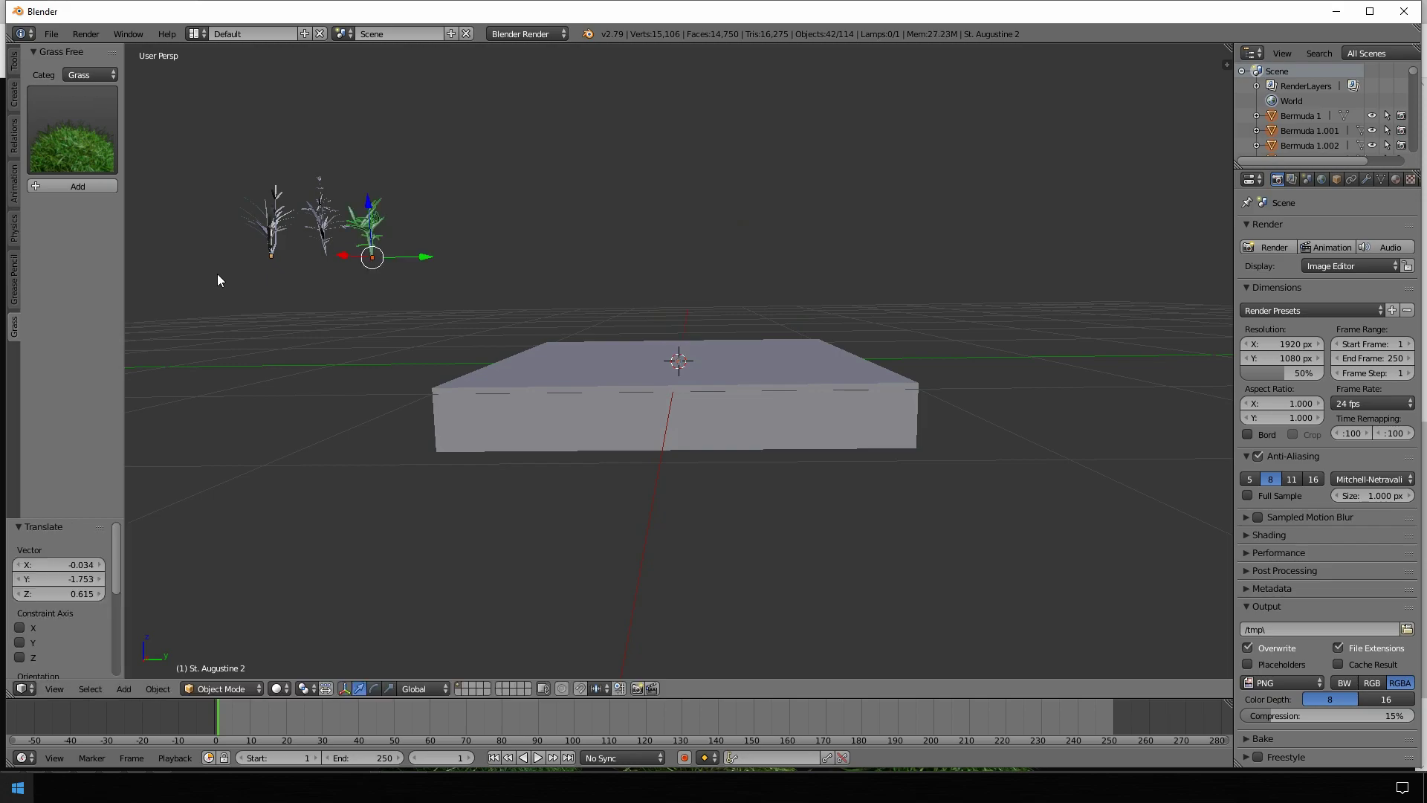
Box-select all the grass plants and gather them at the cube's centre
{"action": "key", "text": "b"}
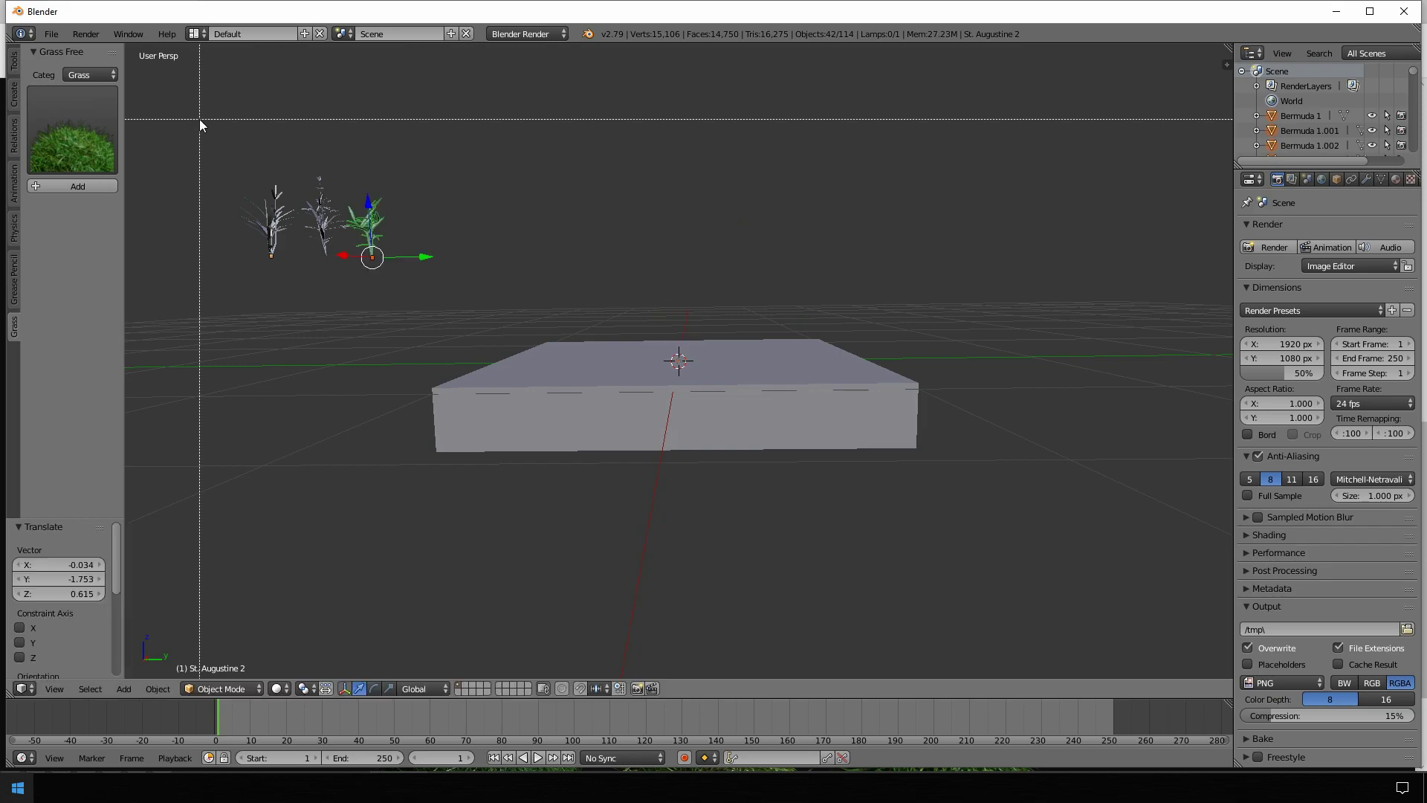
{"action": "left_click_drag", "start_coordinate": [199, 119], "coordinate": [412, 297]}
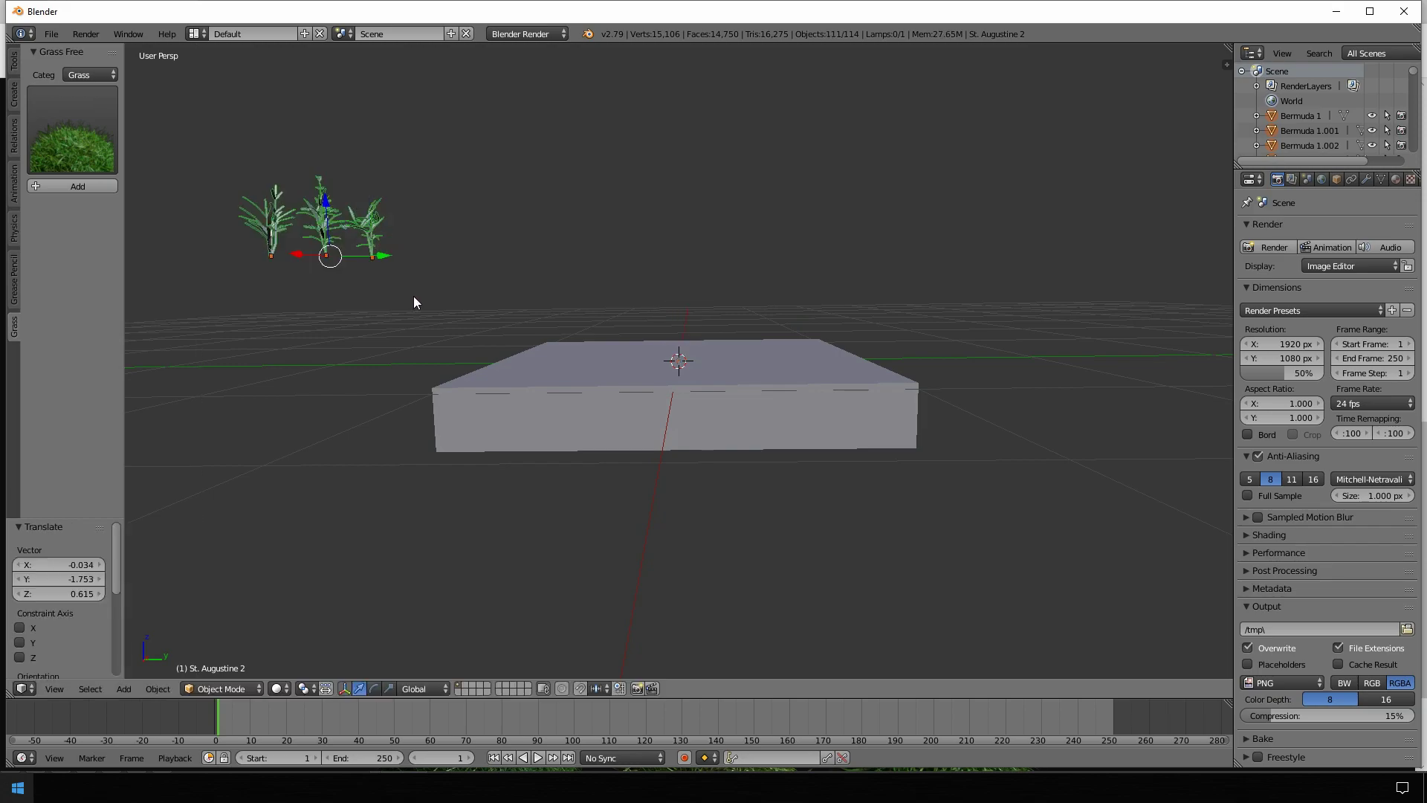
{"action": "key", "text": "alt+g"}
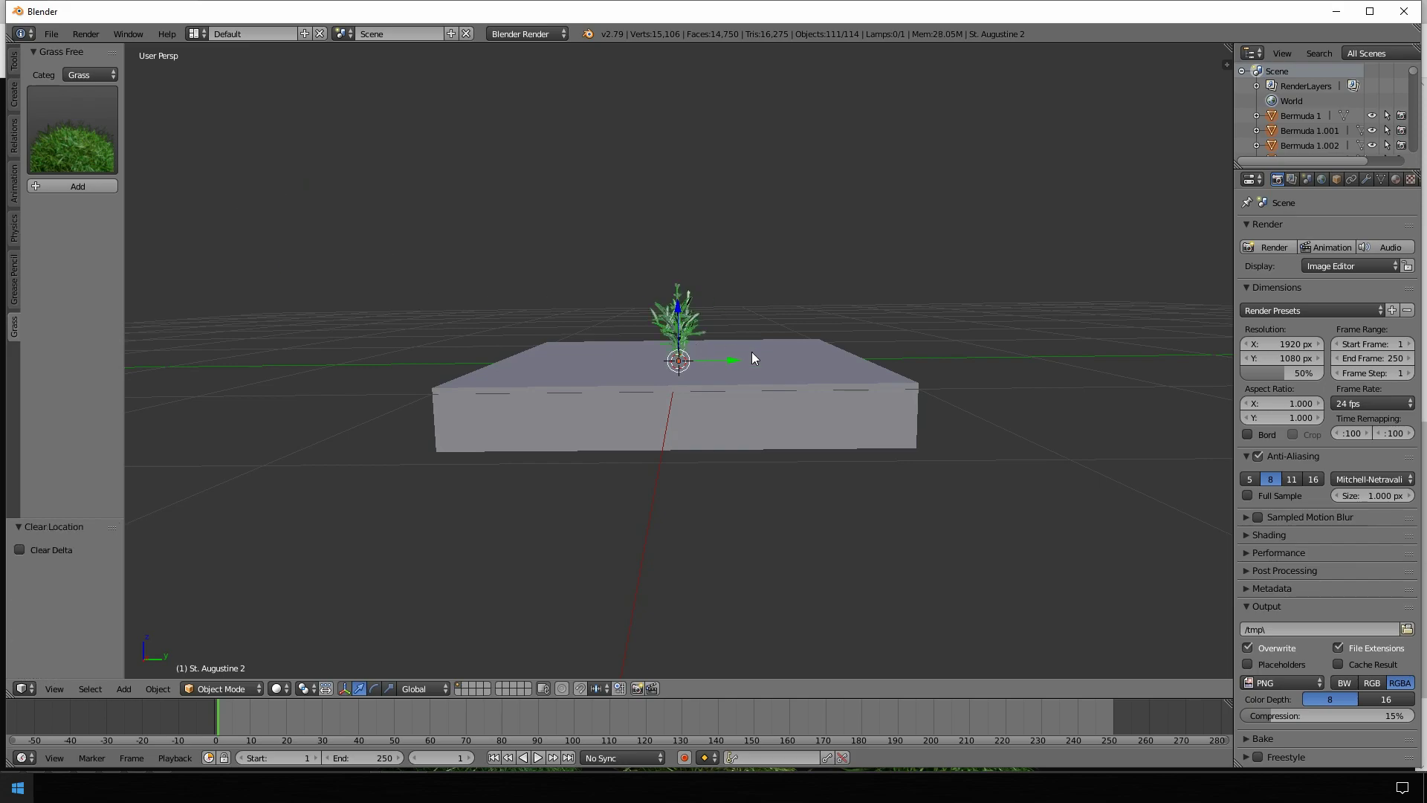
{"action": "middle_click_drag", "start_coordinate": [756, 351], "coordinate": [775, 443]}
Scatter the grass plants using Randomize Transform, found by searching 'random'
{"action": "key", "text": "space"}
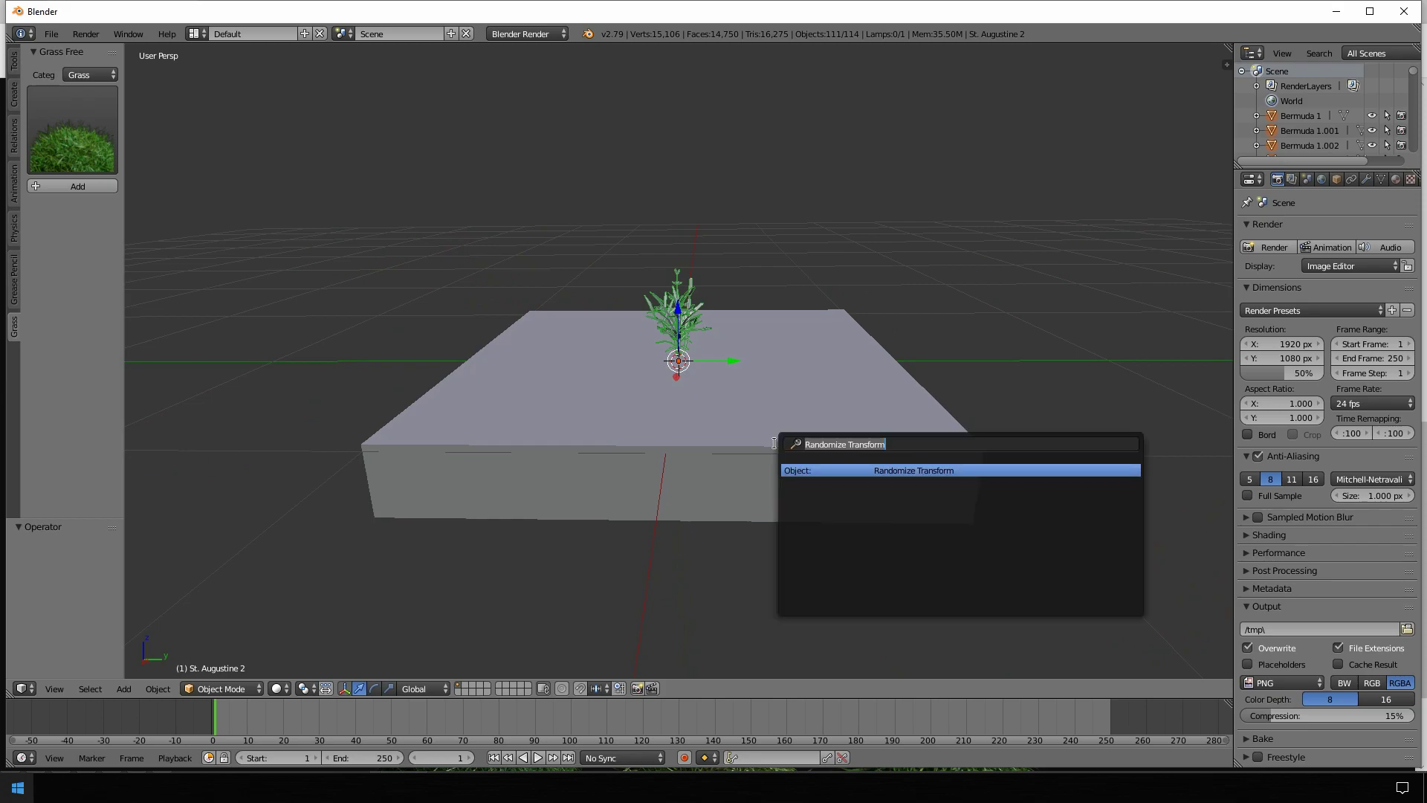
{"action": "key", "text": "BackSpace"}
{"action": "type", "text": "ra"}
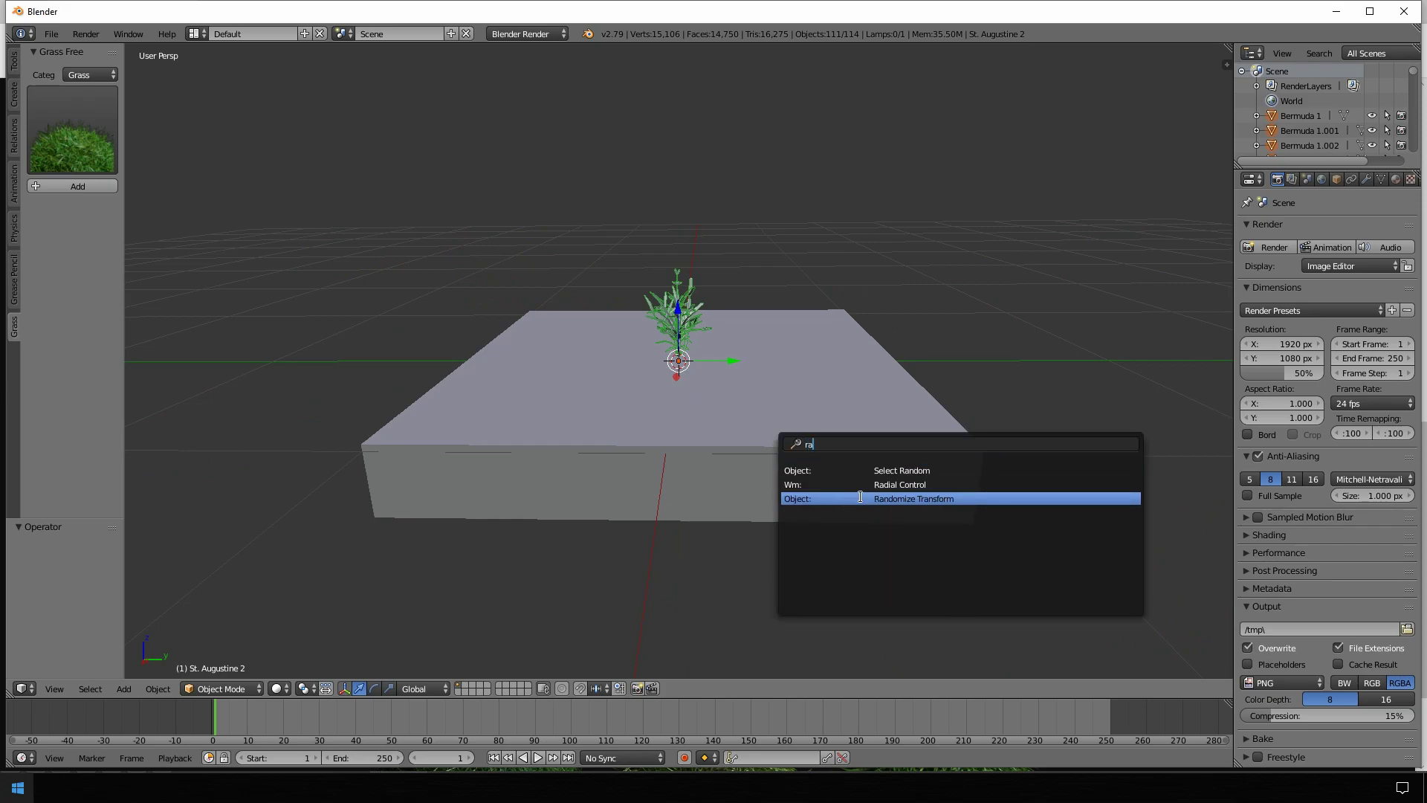
{"action": "type", "text": "n"}
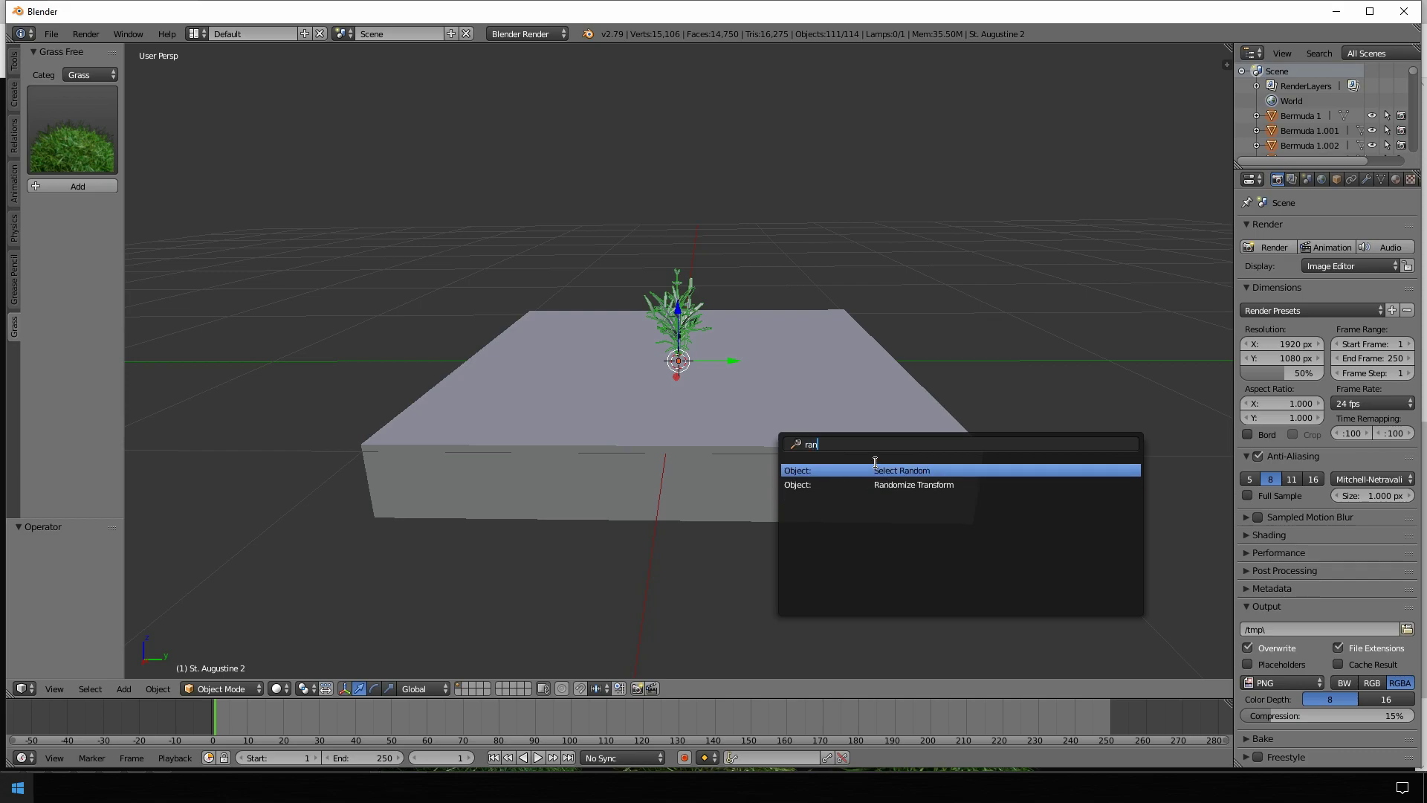
{"action": "type", "text": "dom"}
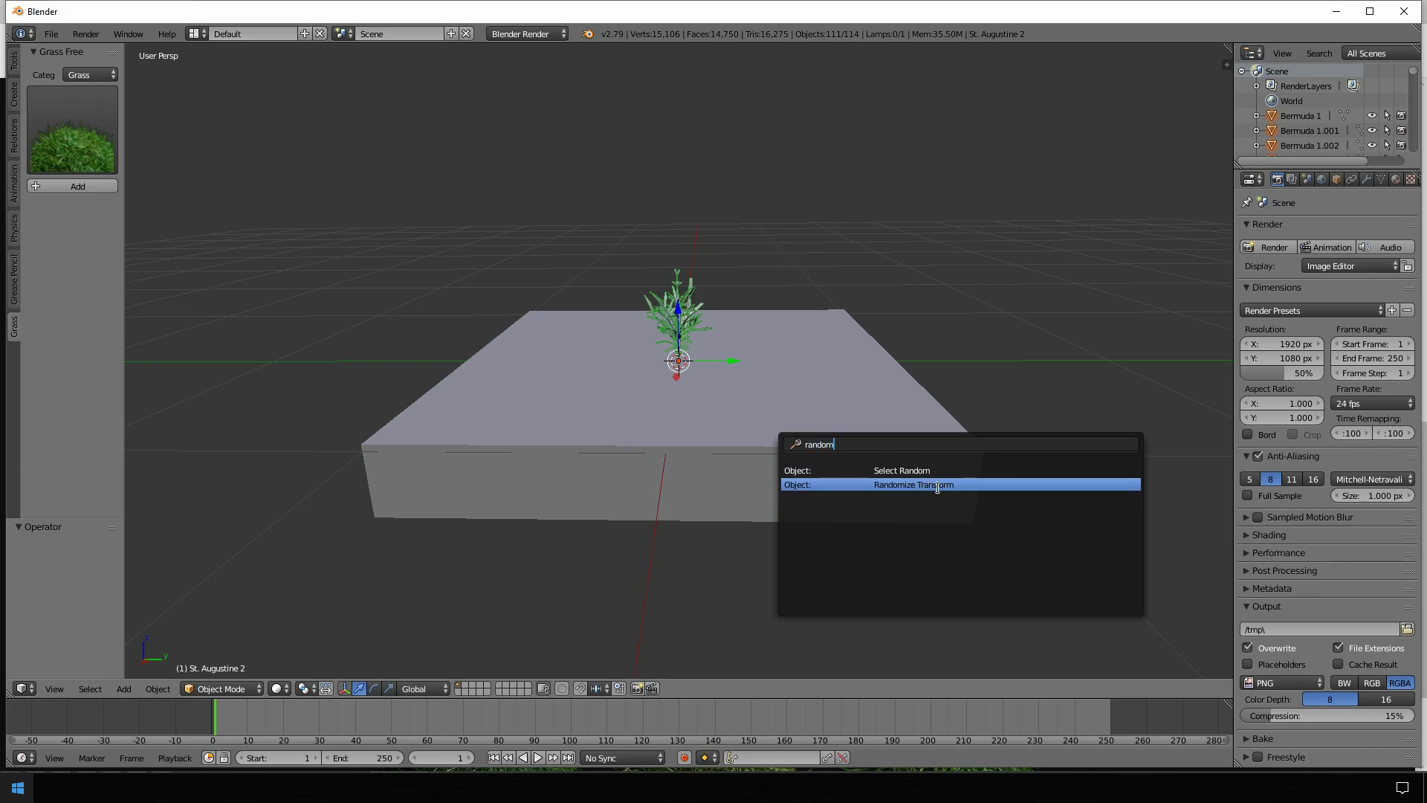
{"action": "left_click", "coordinate": [947, 485]}
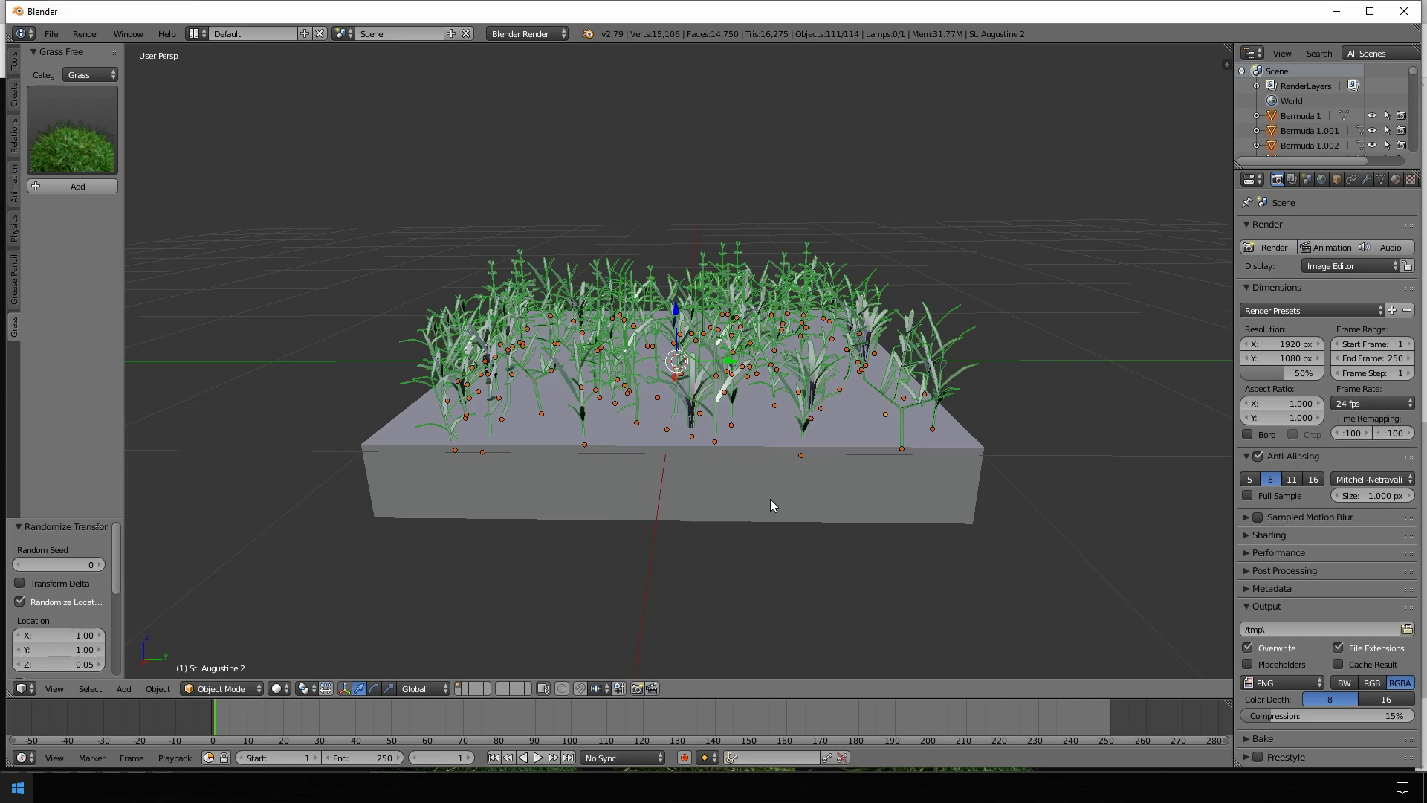
In the Randomize Transform settings, set the random X rotation to 10°
{"action": "key", "text": "F6"}
{"action": "left_click_drag", "start_coordinate": [831, 501], "coordinate": [1018, 137]}
{"action": "key", "text": "F6"}
{"action": "left_click_drag", "start_coordinate": [1036, 303], "coordinate": [1084, 136]}
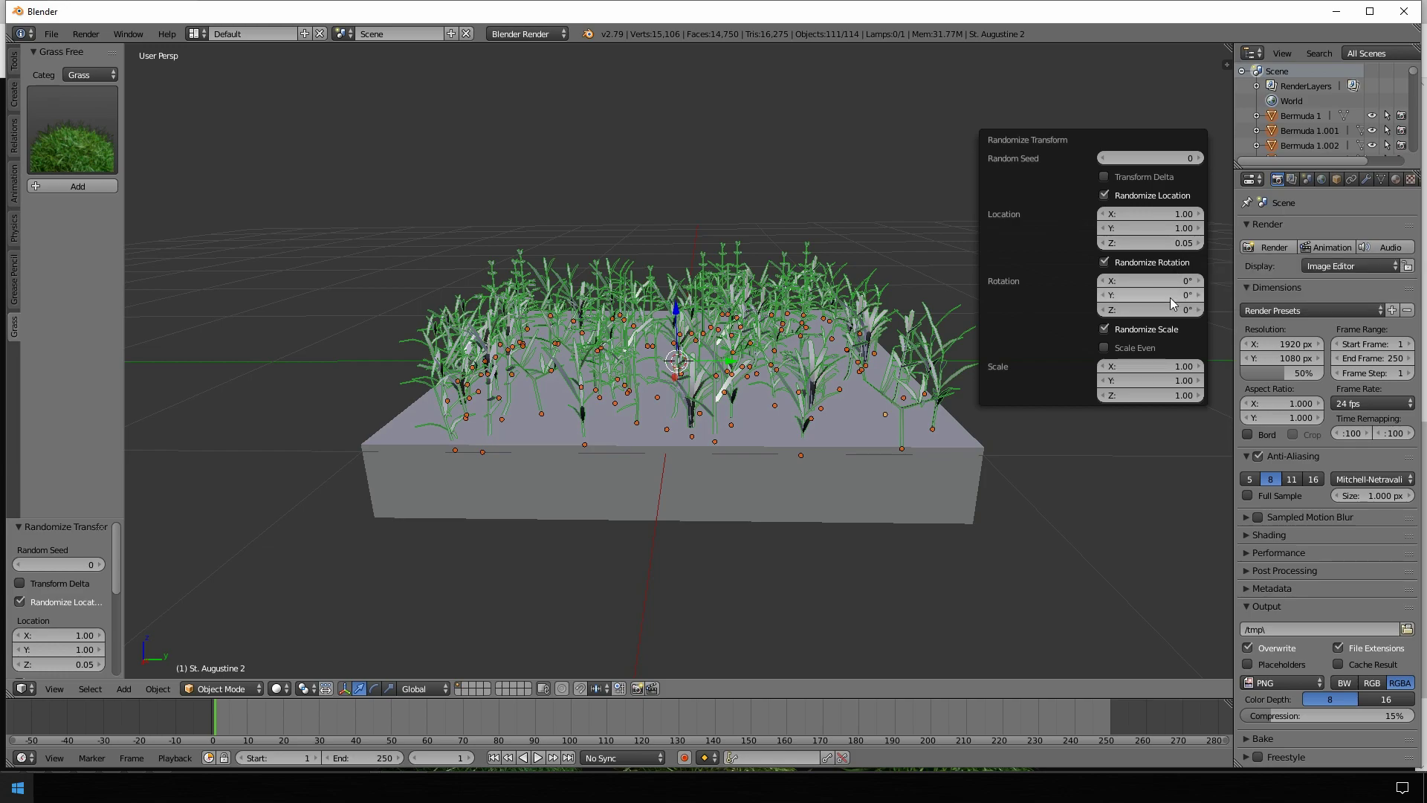
{"action": "left_click", "coordinate": [1178, 279]}
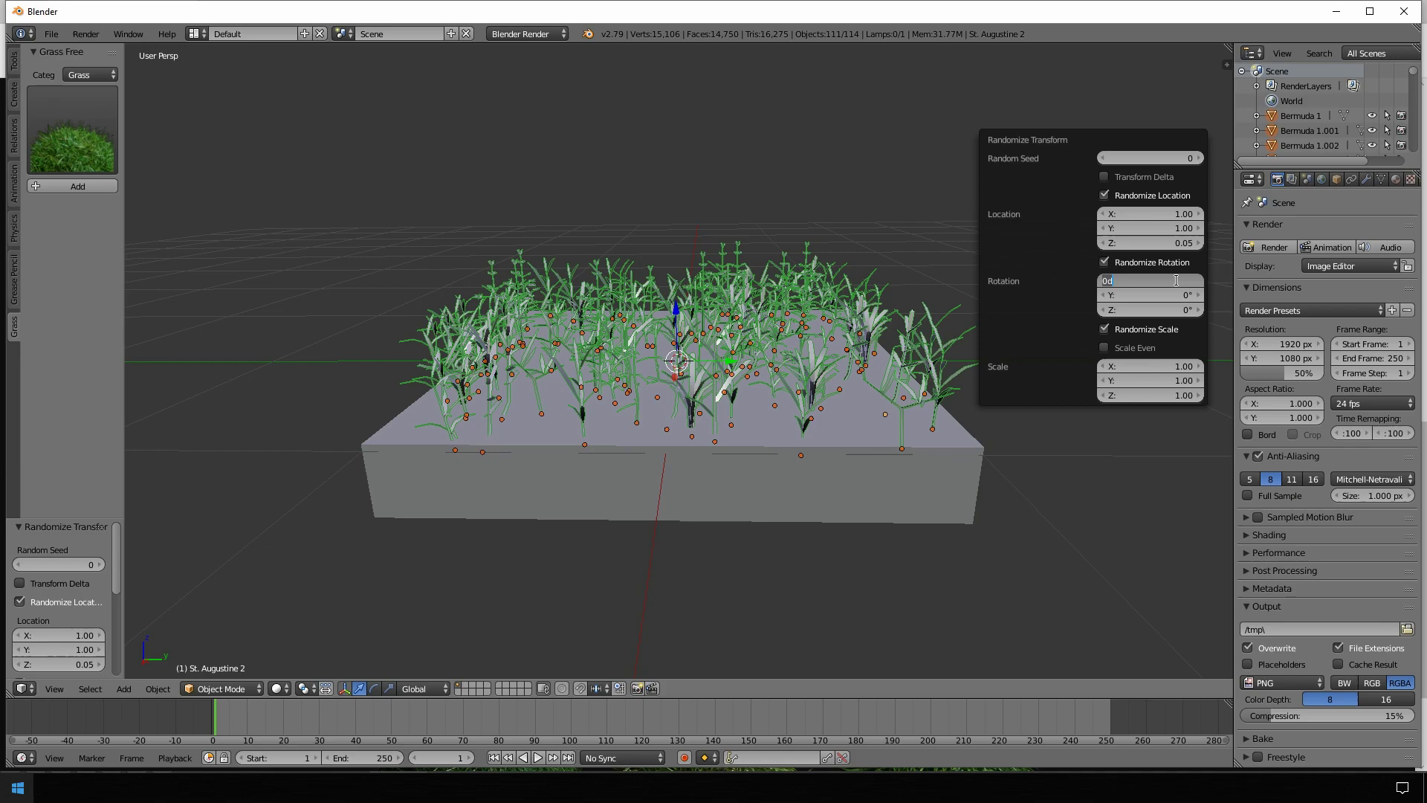
{"action": "type", "text": "10"}
{"action": "key", "text": "Return"}
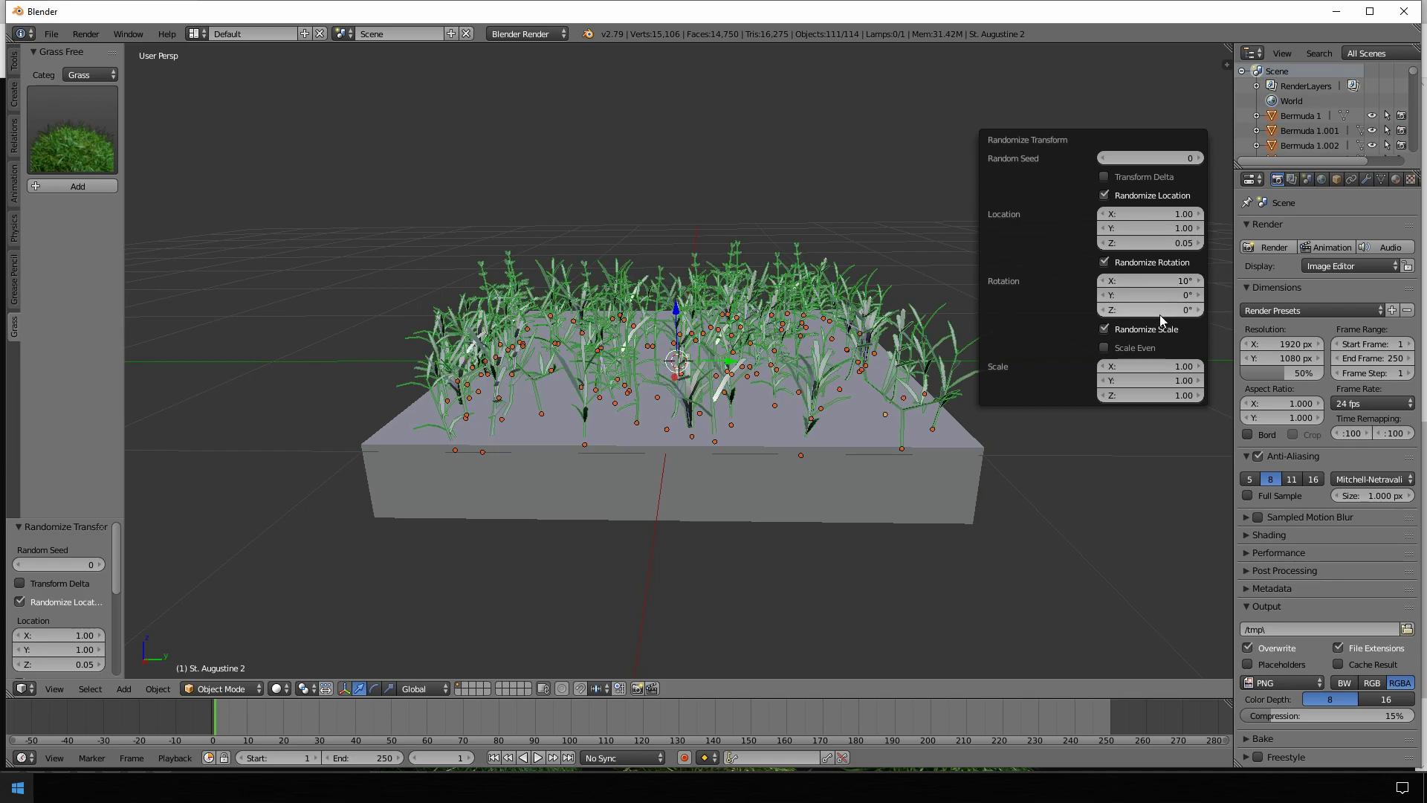
Set the random rotation to 10° on Y and 90° on Z
{"action": "left_click", "coordinate": [1175, 296]}
{"action": "type", "text": "10"}
{"action": "key", "text": "Return"}
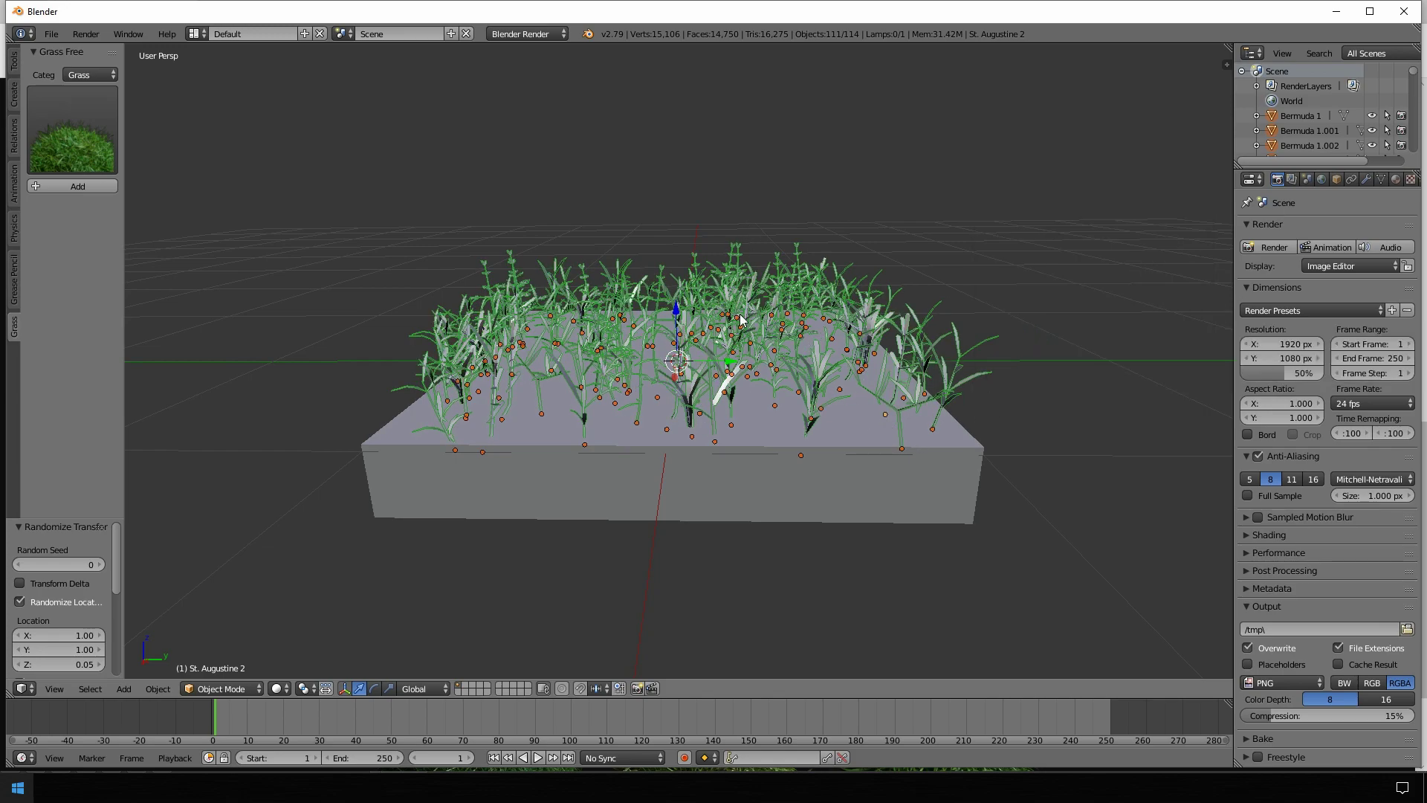
{"action": "key", "text": "F6"}
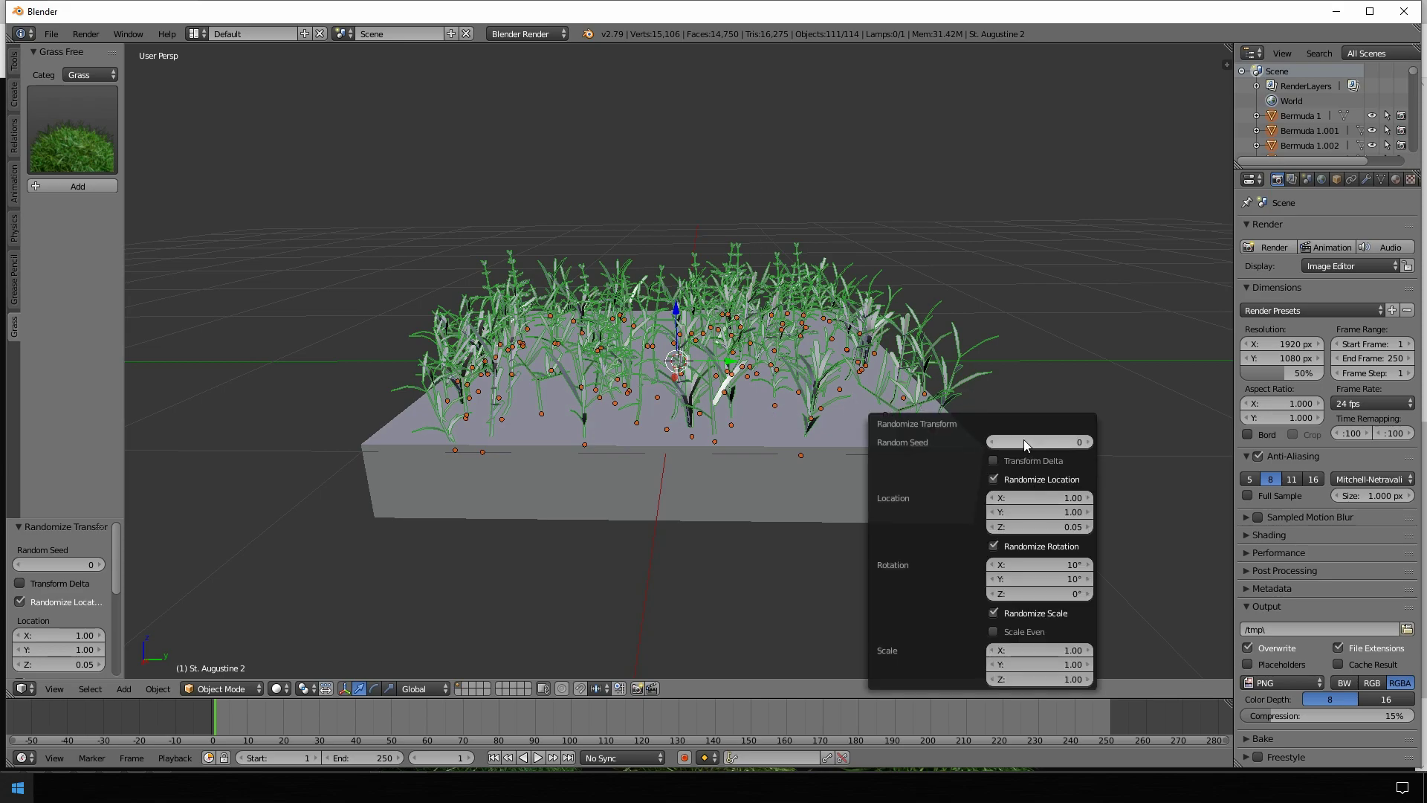
{"action": "left_click", "coordinate": [1159, 392]}
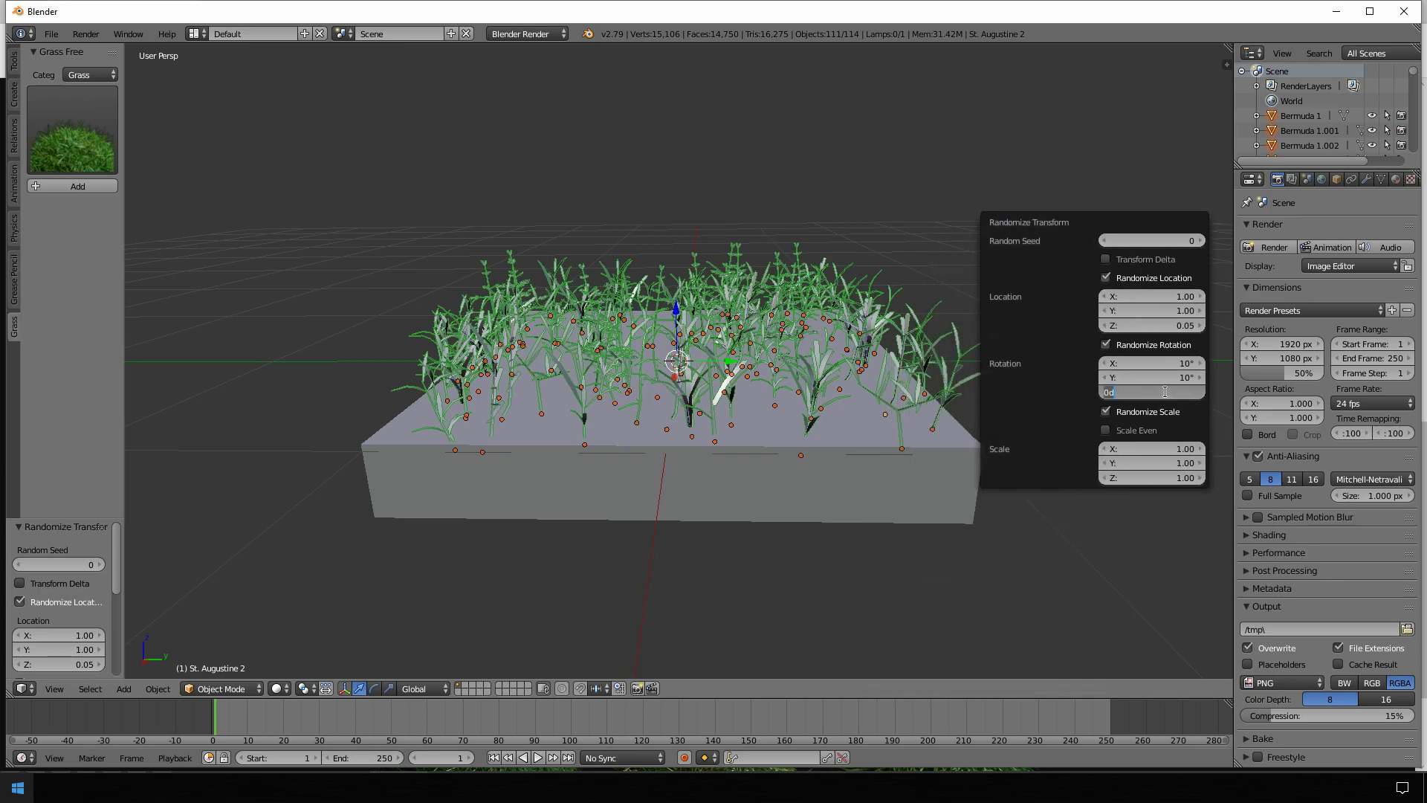
{"action": "type", "text": "90"}
{"action": "key", "text": "Return"}
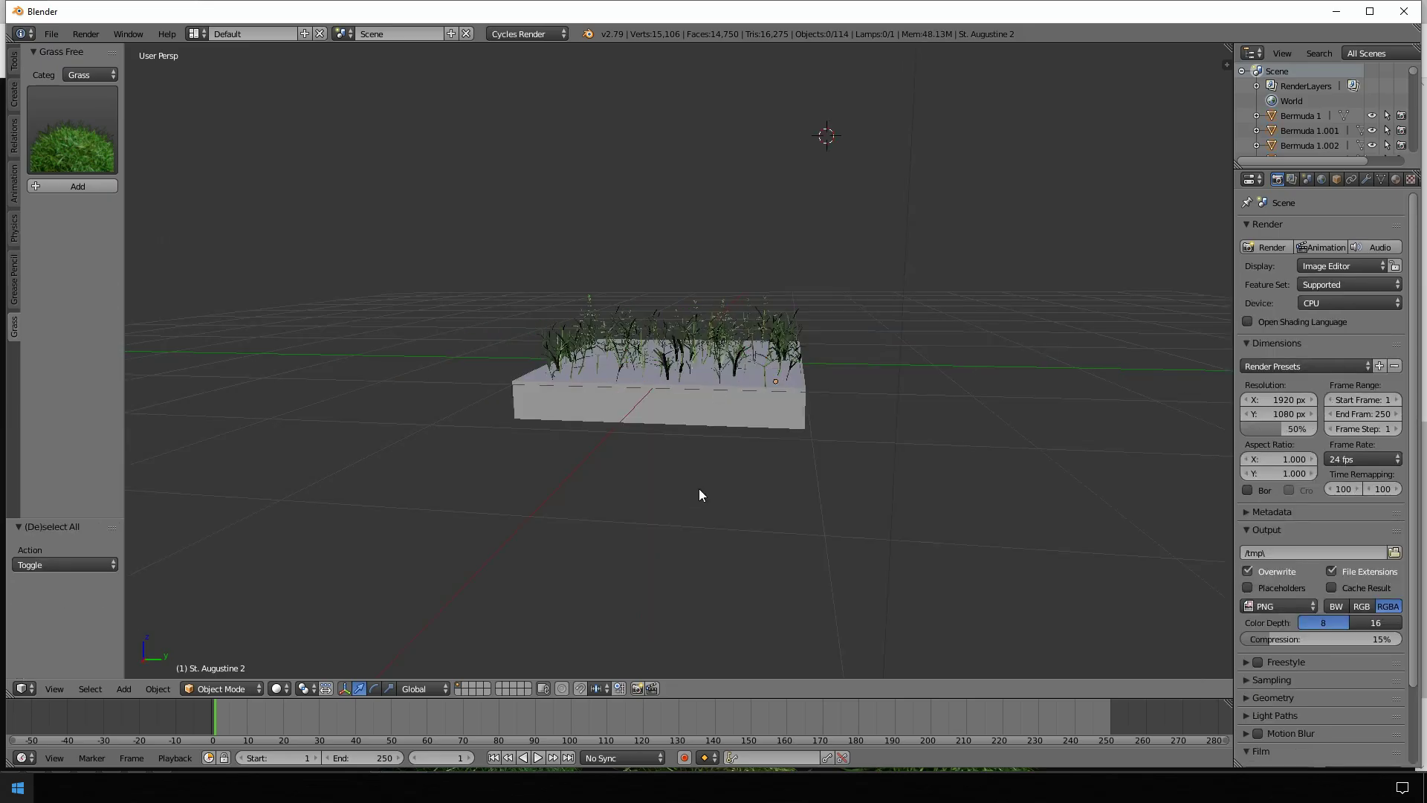
Zoom and orbit the view around the grass-covered platform
{"action": "scroll", "coordinate": [699, 489], "scroll_direction": "up", "scroll_amount": 5}
{"action": "middle_click_drag", "start_coordinate": [665, 462], "coordinate": [962, 410]}
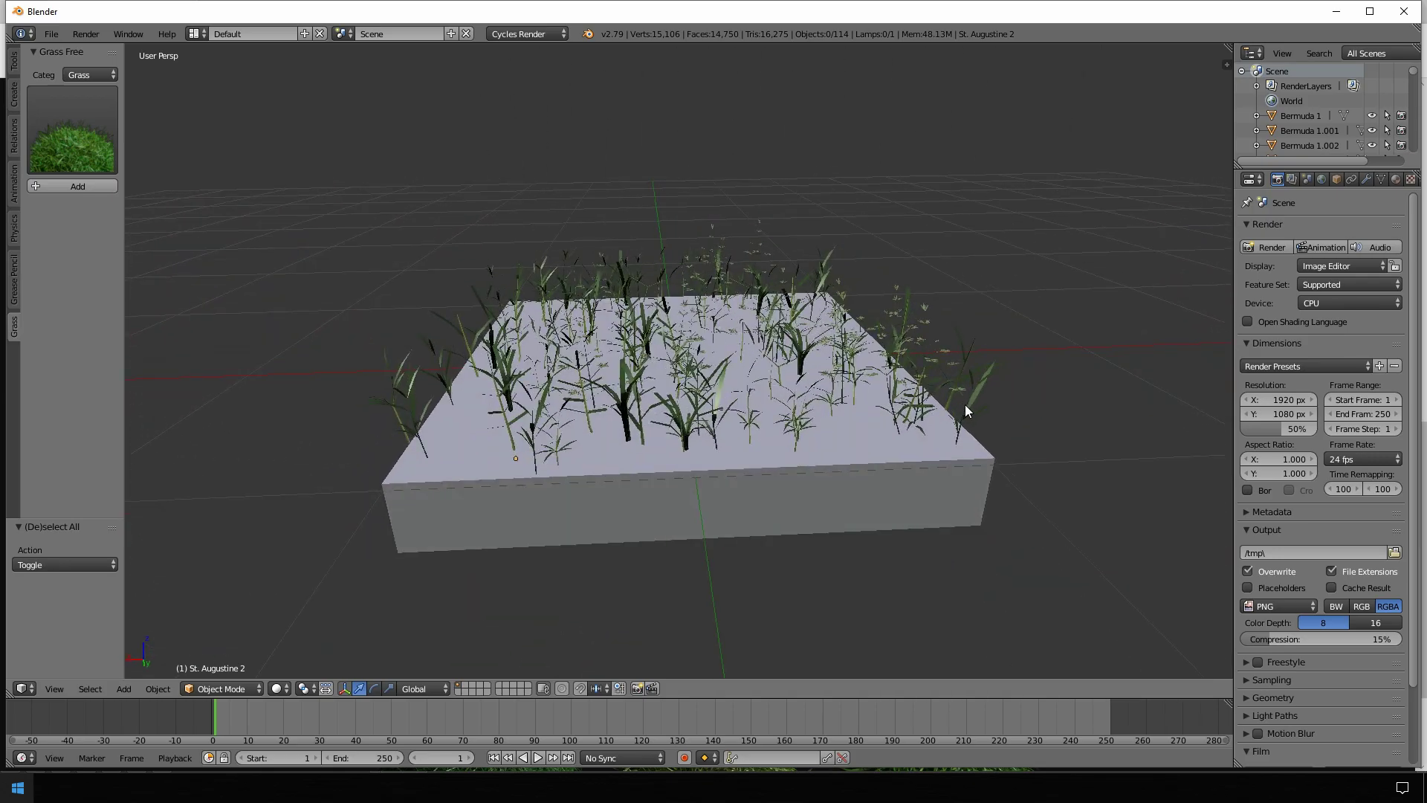